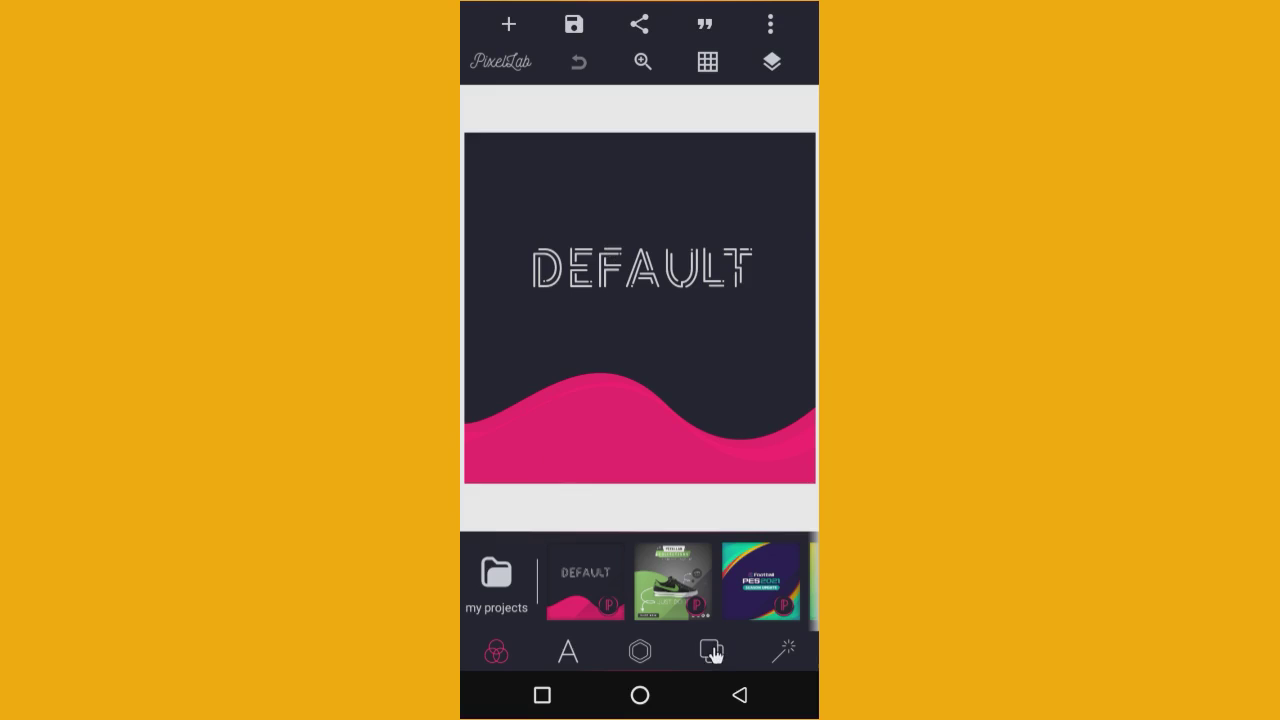
- Open the canvas image size settings and choose the Profile Picture (square) preset
click(711, 651)
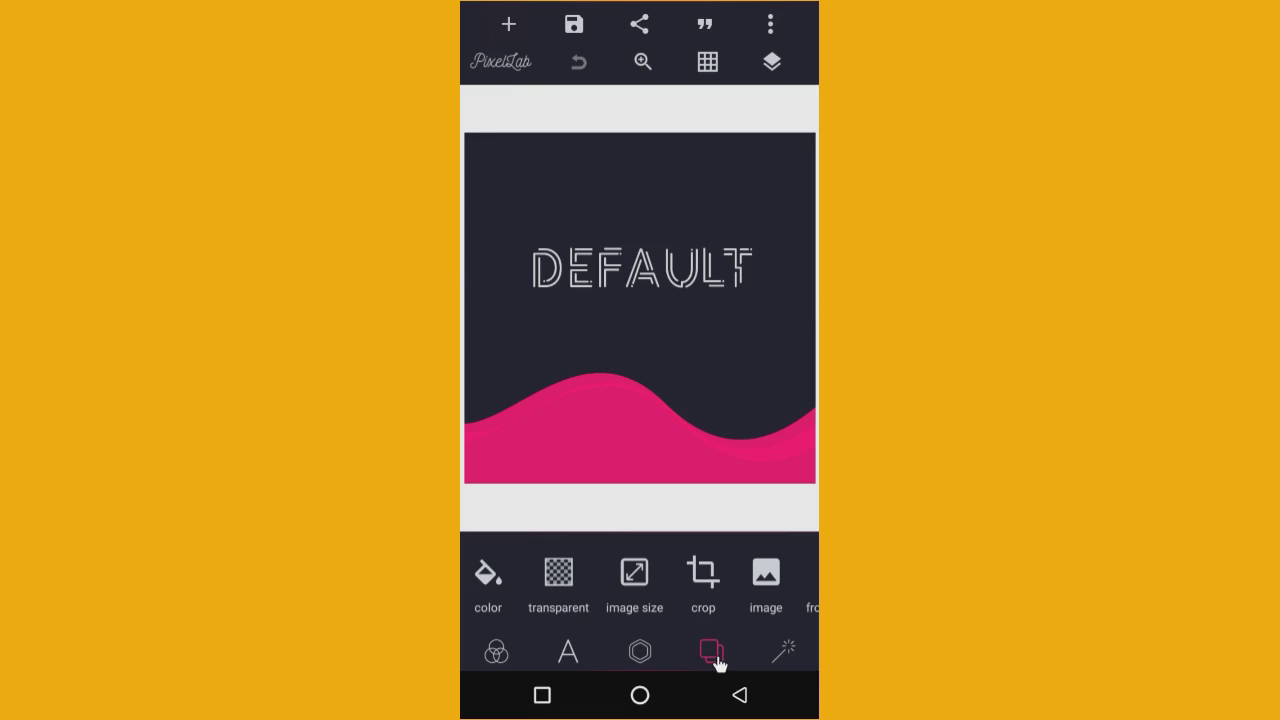
click(634, 575)
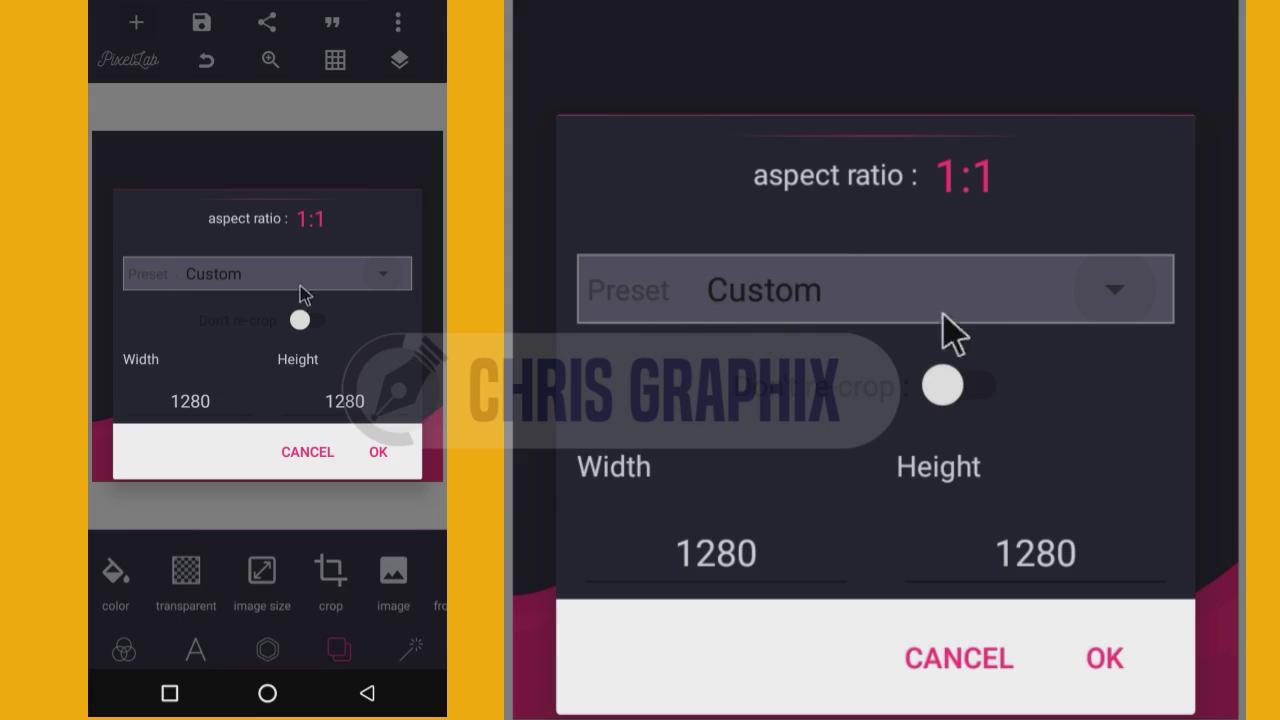
click(1105, 291)
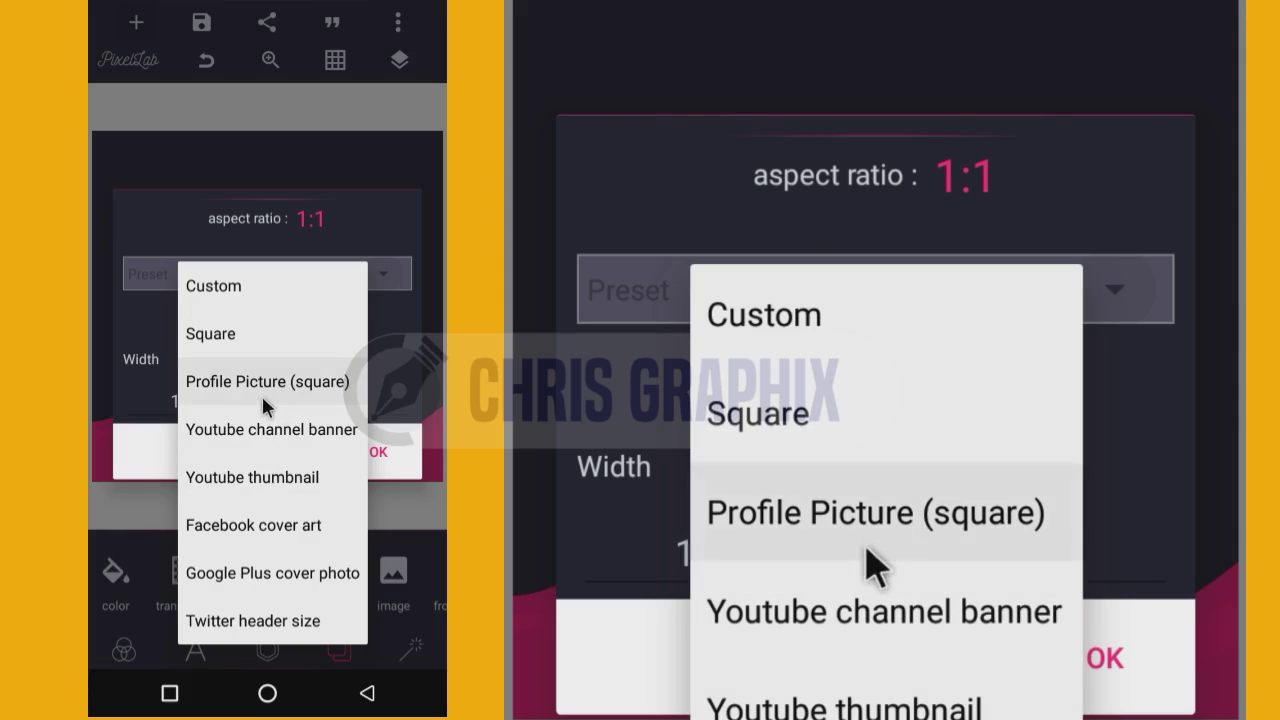
click(879, 530)
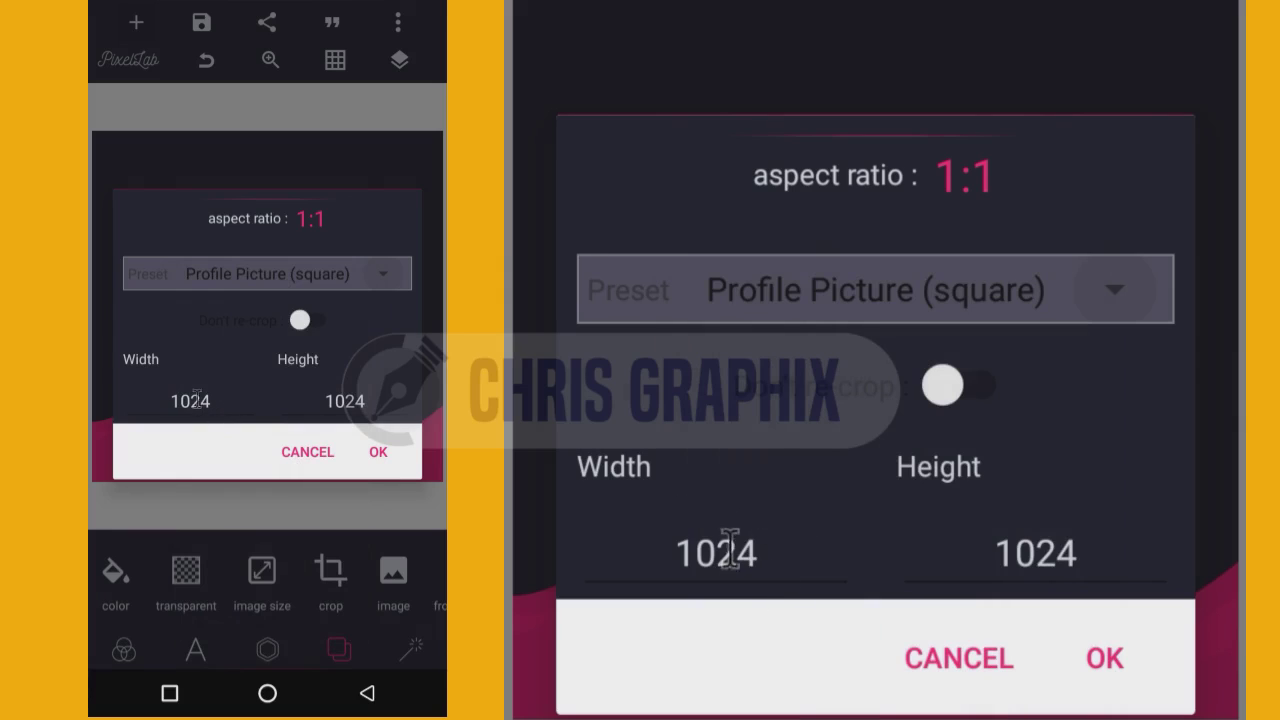
- Try the Facebook cover art preset and the Youtube thumbnail preset for the canvas size
click(1092, 318)
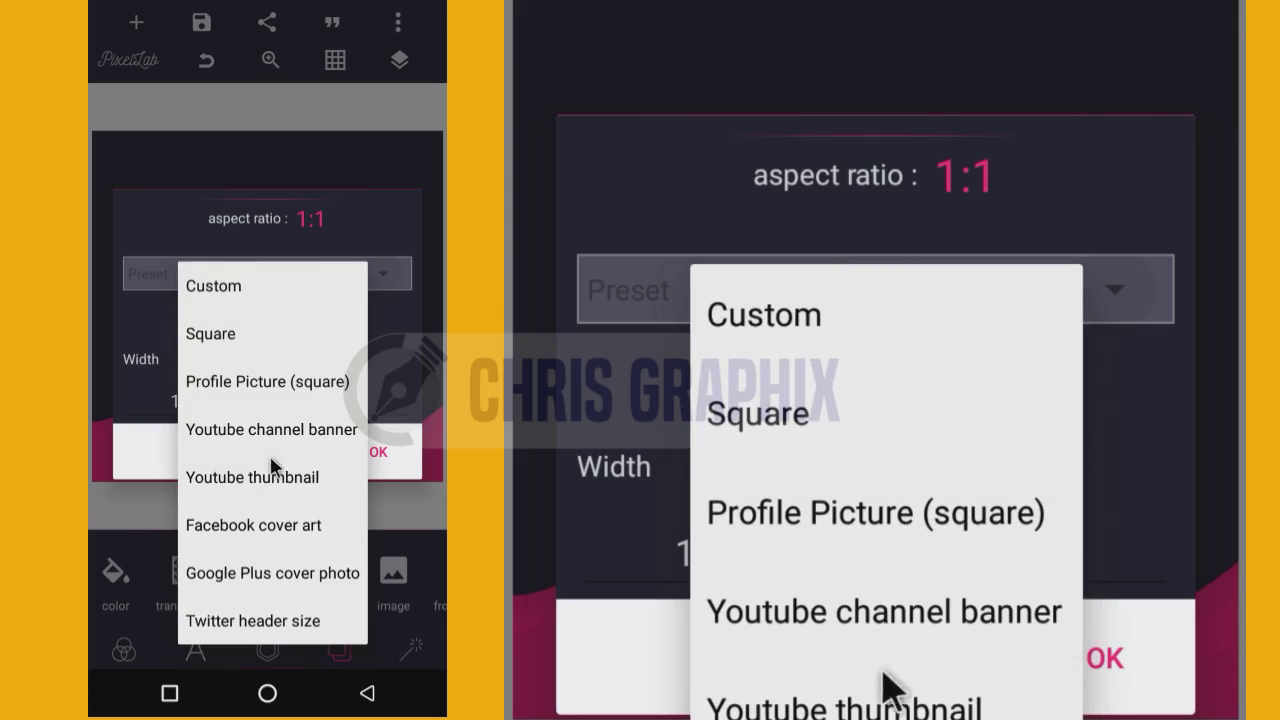
click(274, 526)
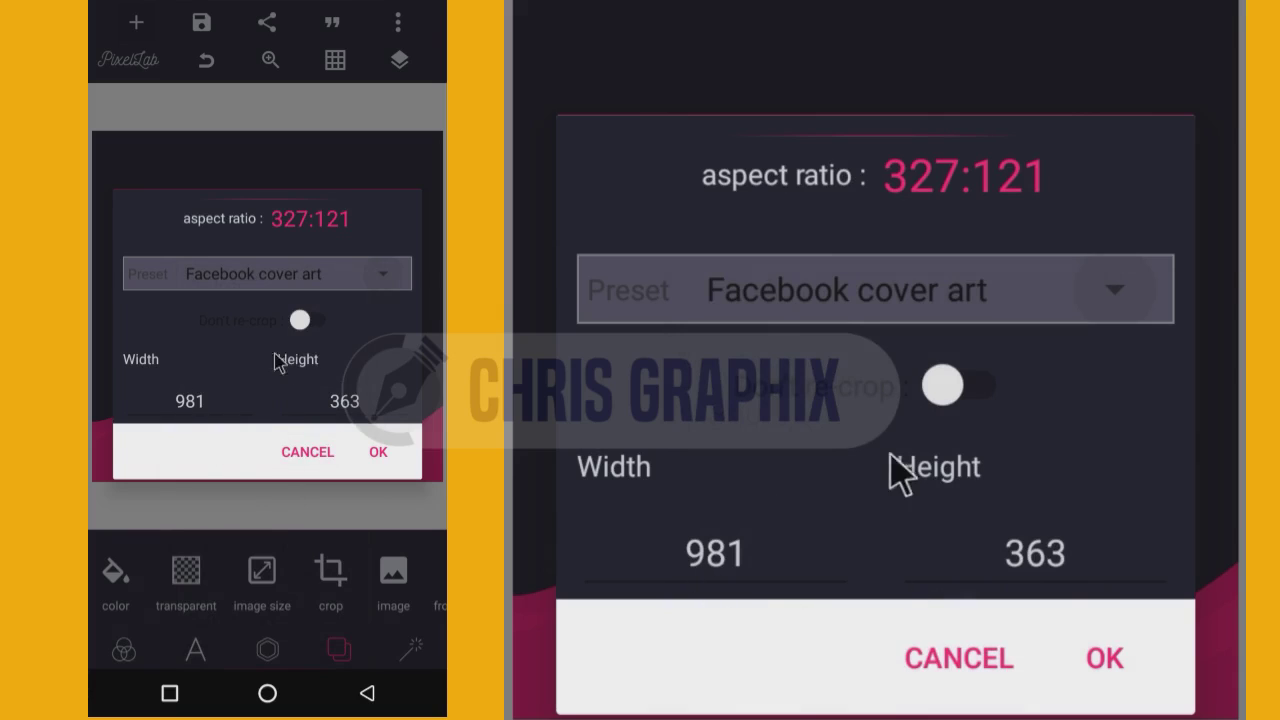
click(378, 272)
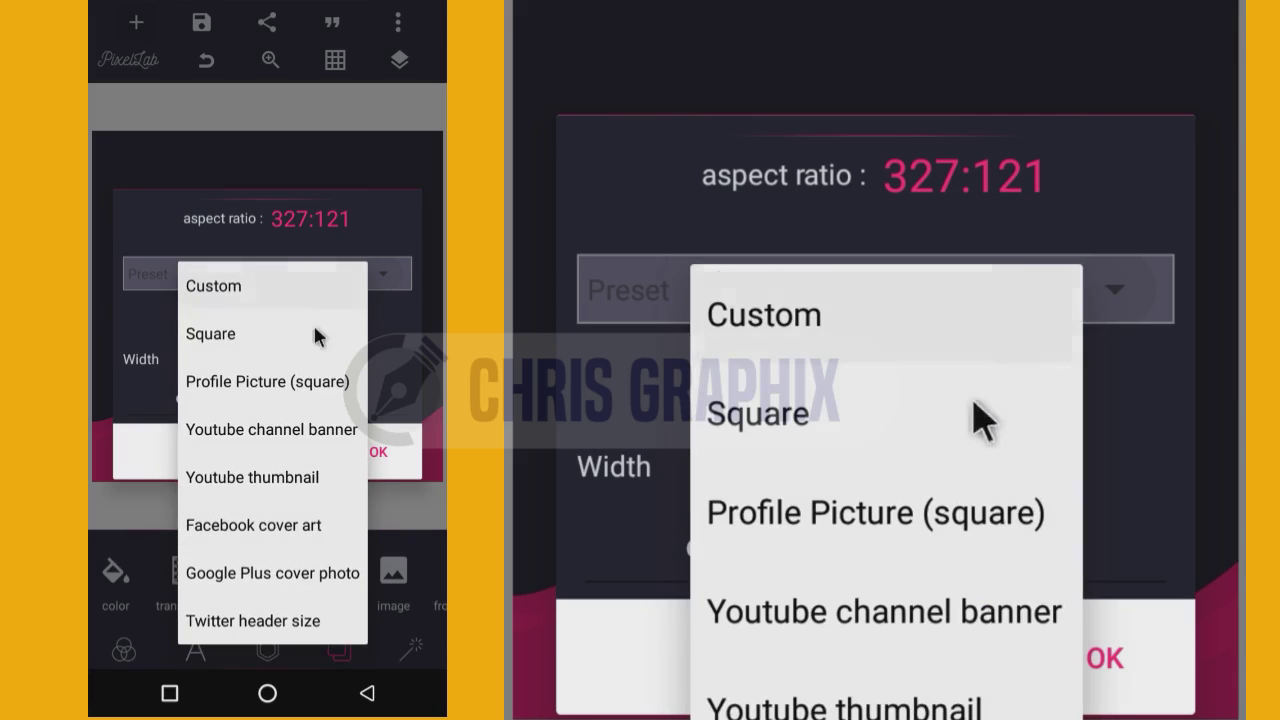
click(281, 478)
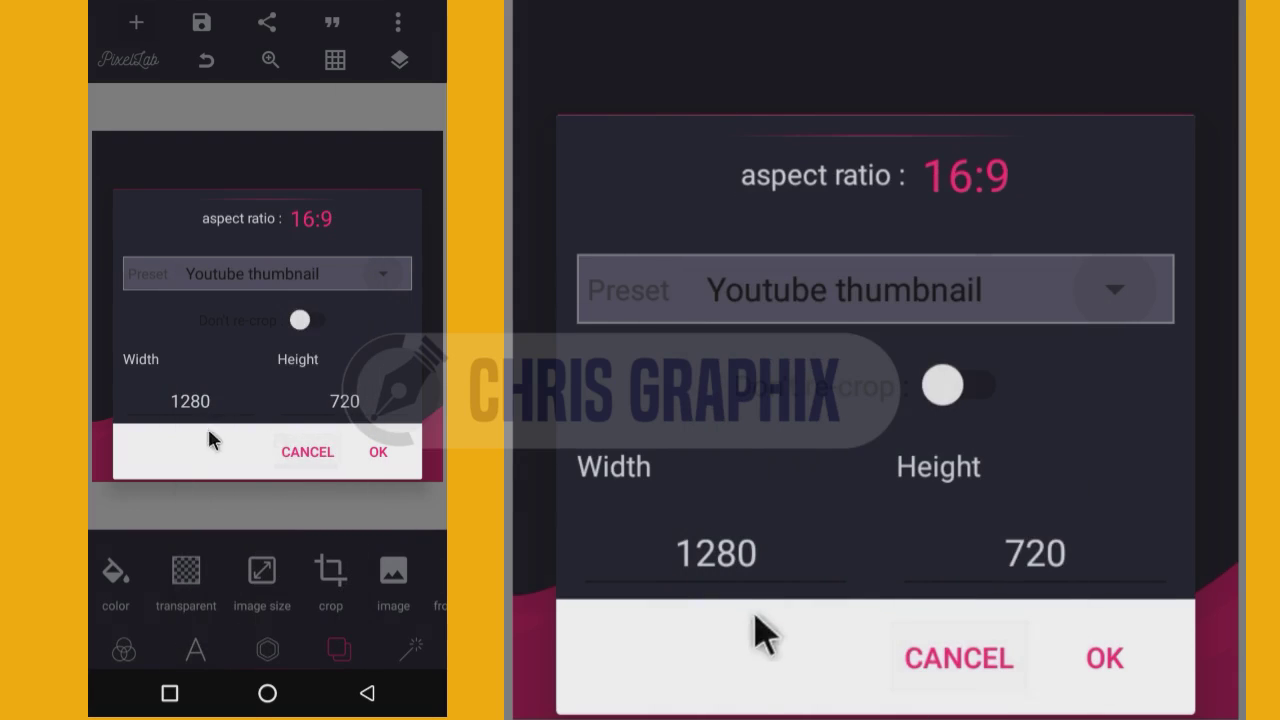
- Switch the canvas size preset to Custom and set the width to 816
click(378, 282)
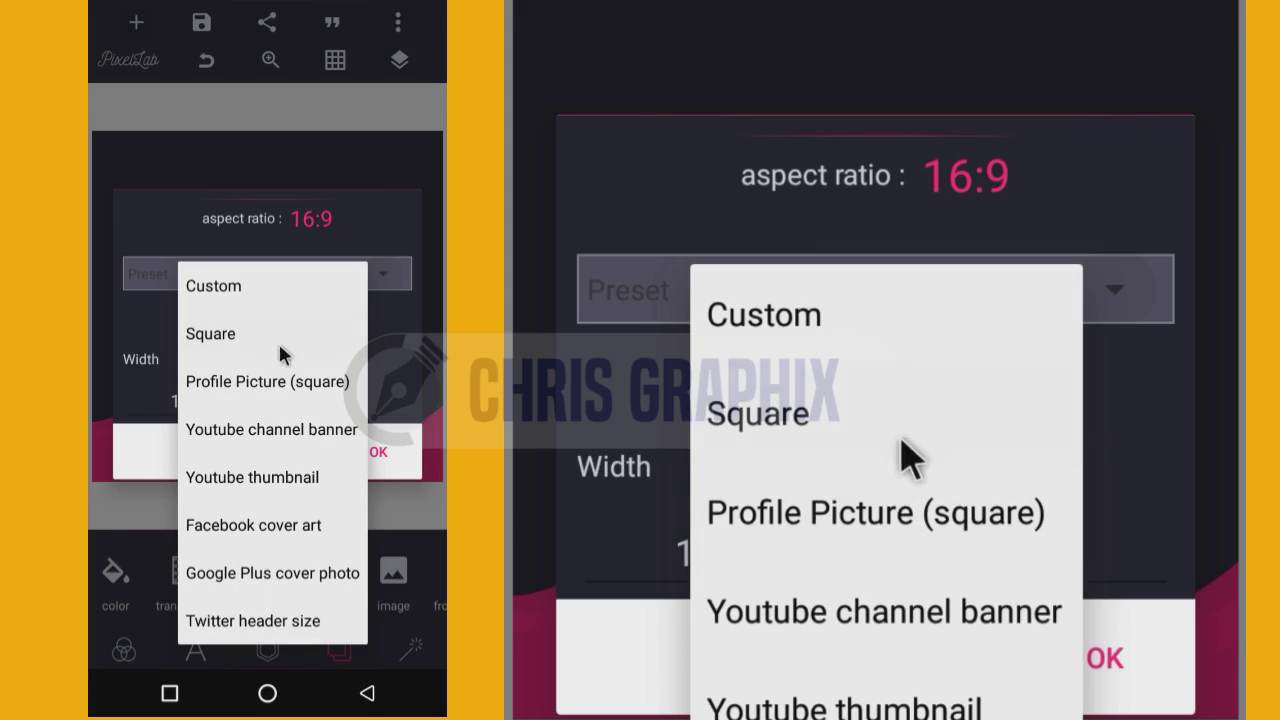
click(272, 287)
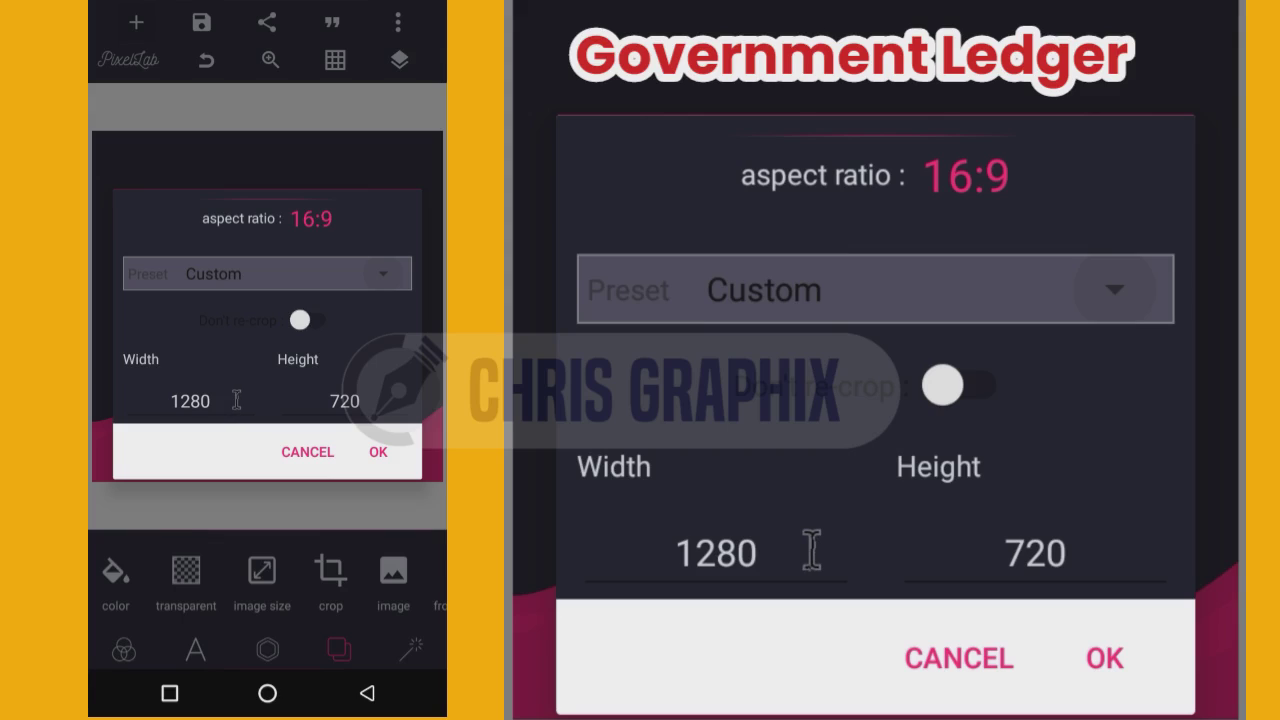
drag(214, 402, 146, 393)
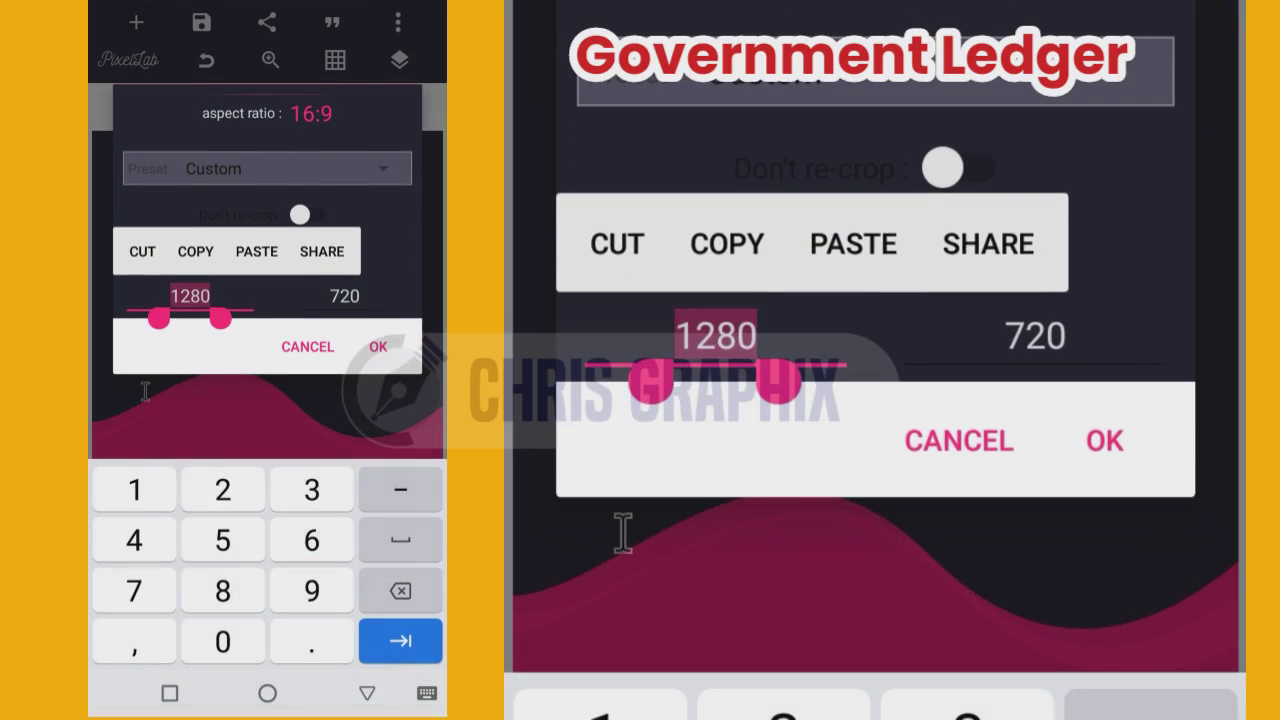
click(223, 591)
click(134, 489)
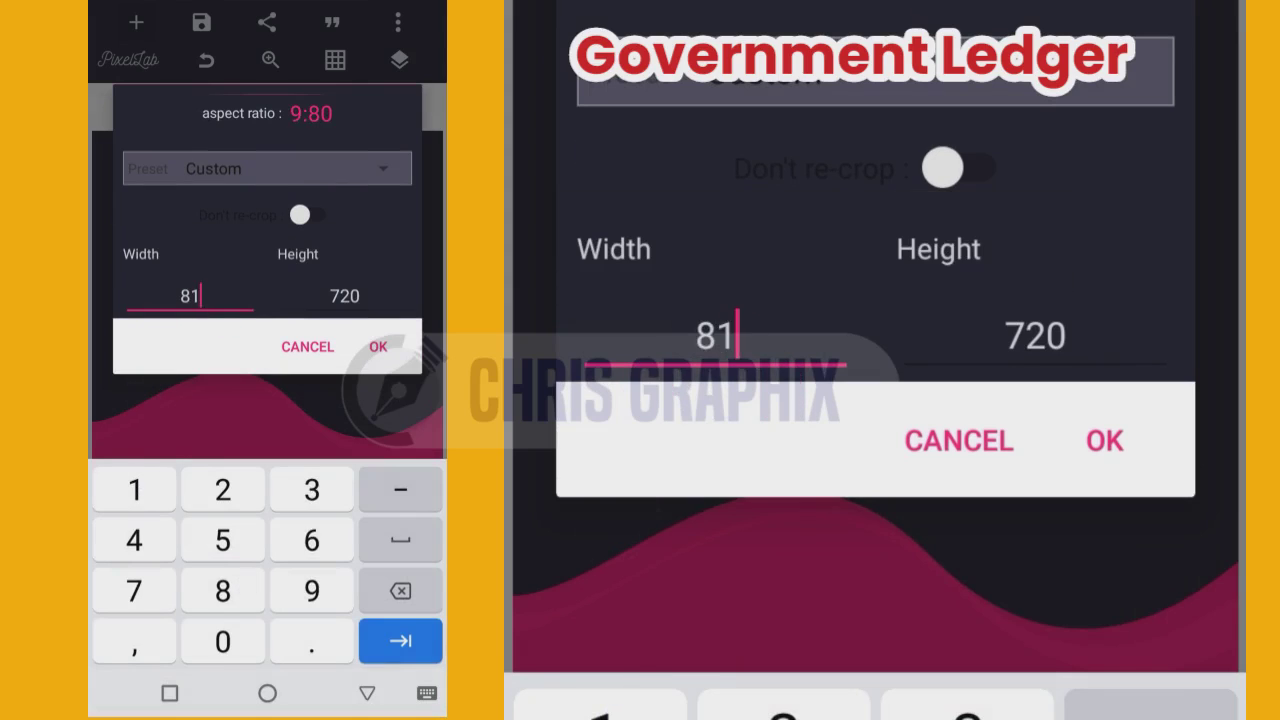
click(312, 540)
- Set the canvas height to 1248 and apply the custom size
click(344, 296)
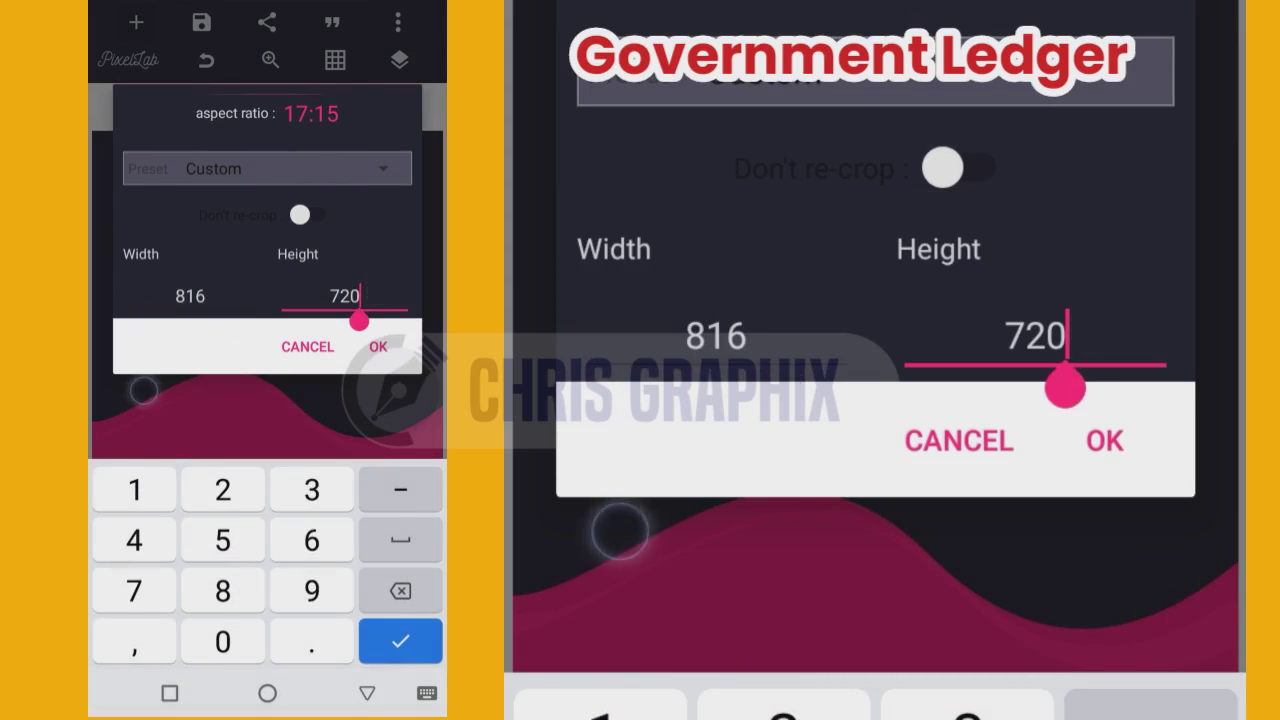
key(BackSpace)
key(BackSpace)
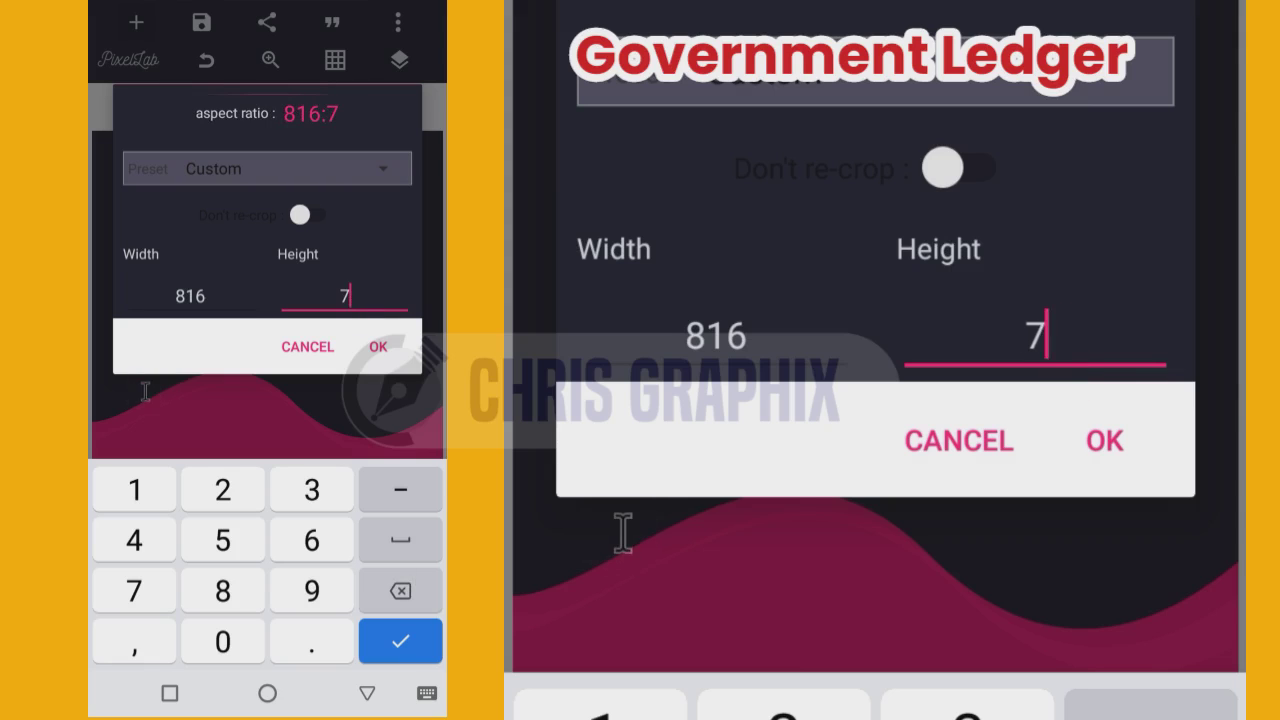
key(BackSpace)
click(134, 489)
click(223, 489)
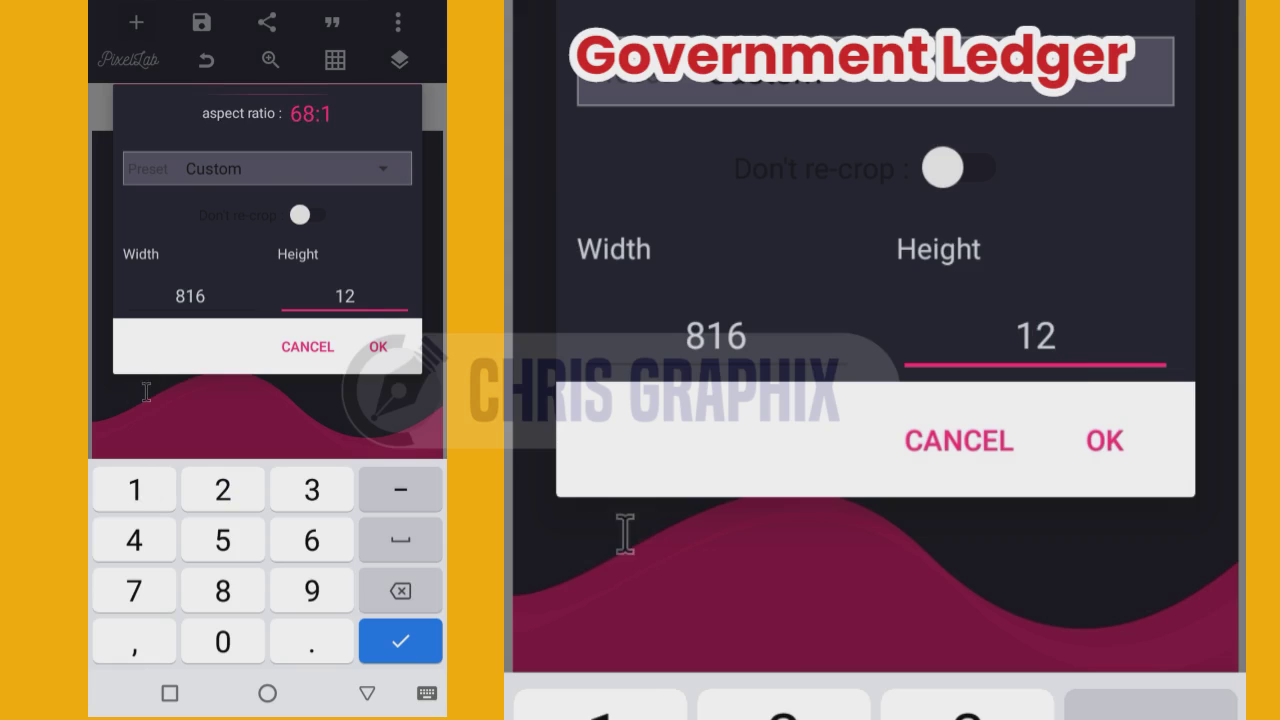
text(48)
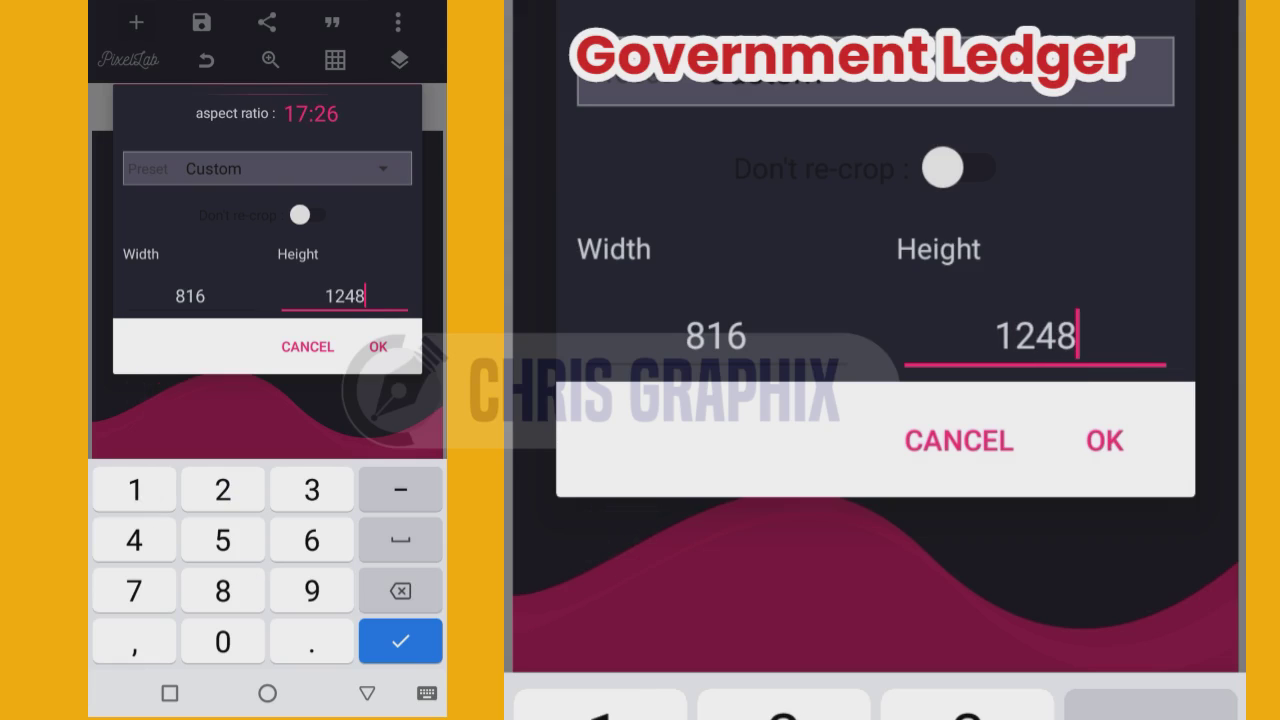
click(378, 346)
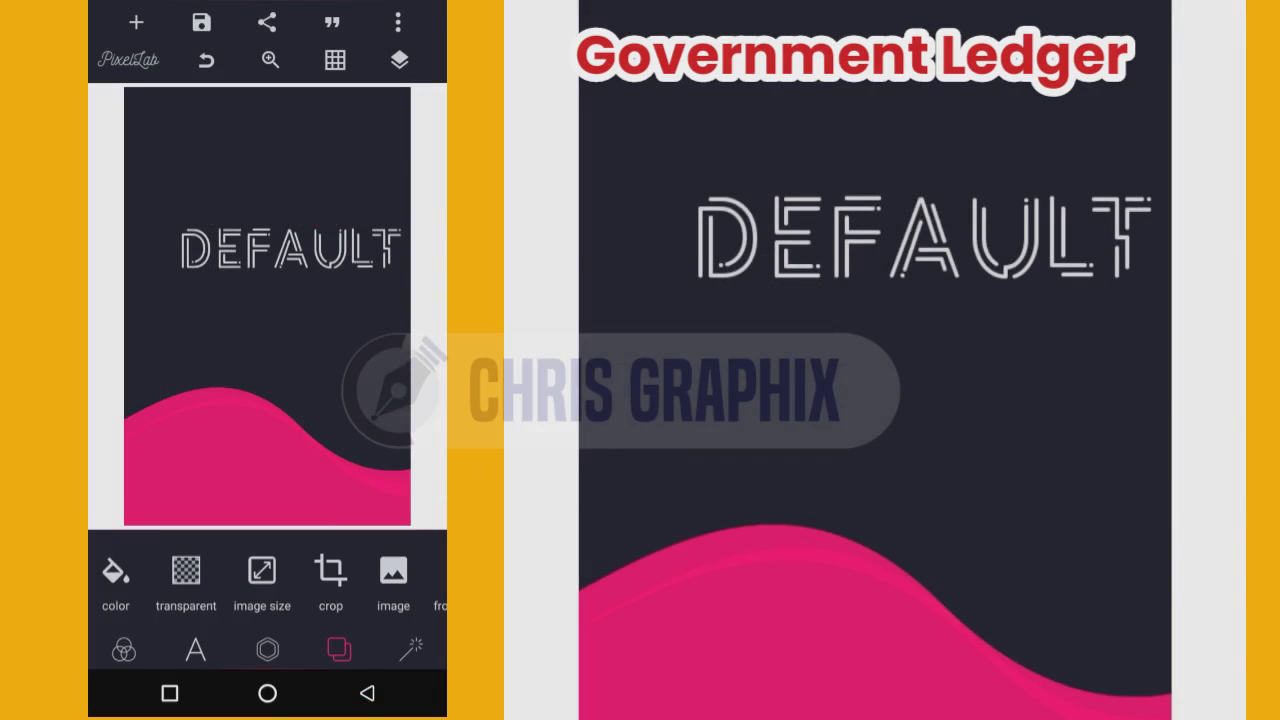
- Delete the DEFAULT text object from the canvas
click(286, 262)
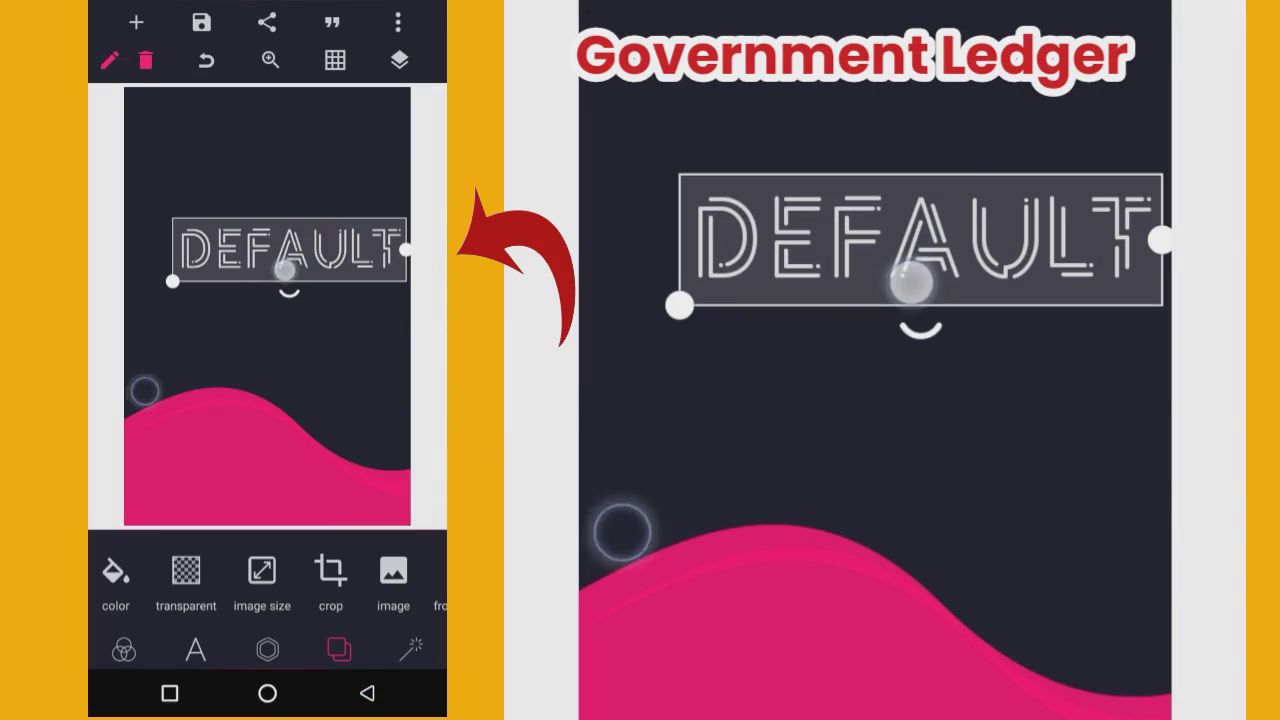
click(145, 60)
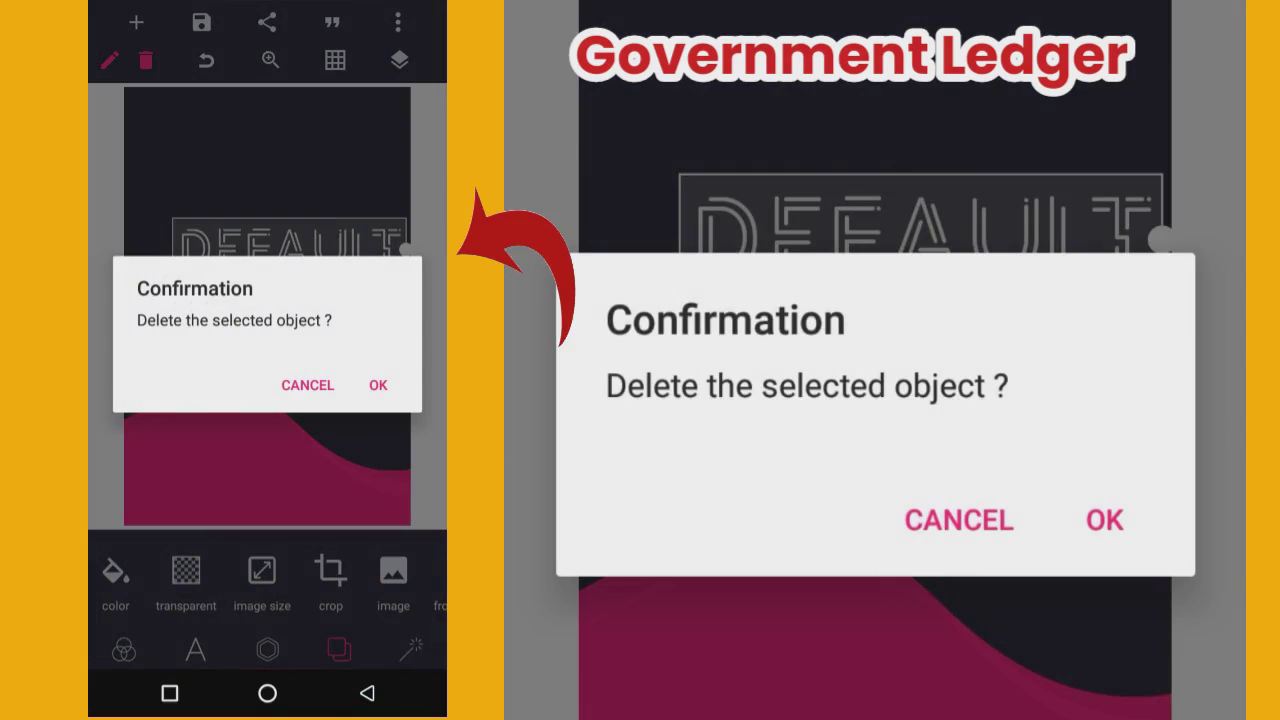
click(378, 385)
click(281, 371)
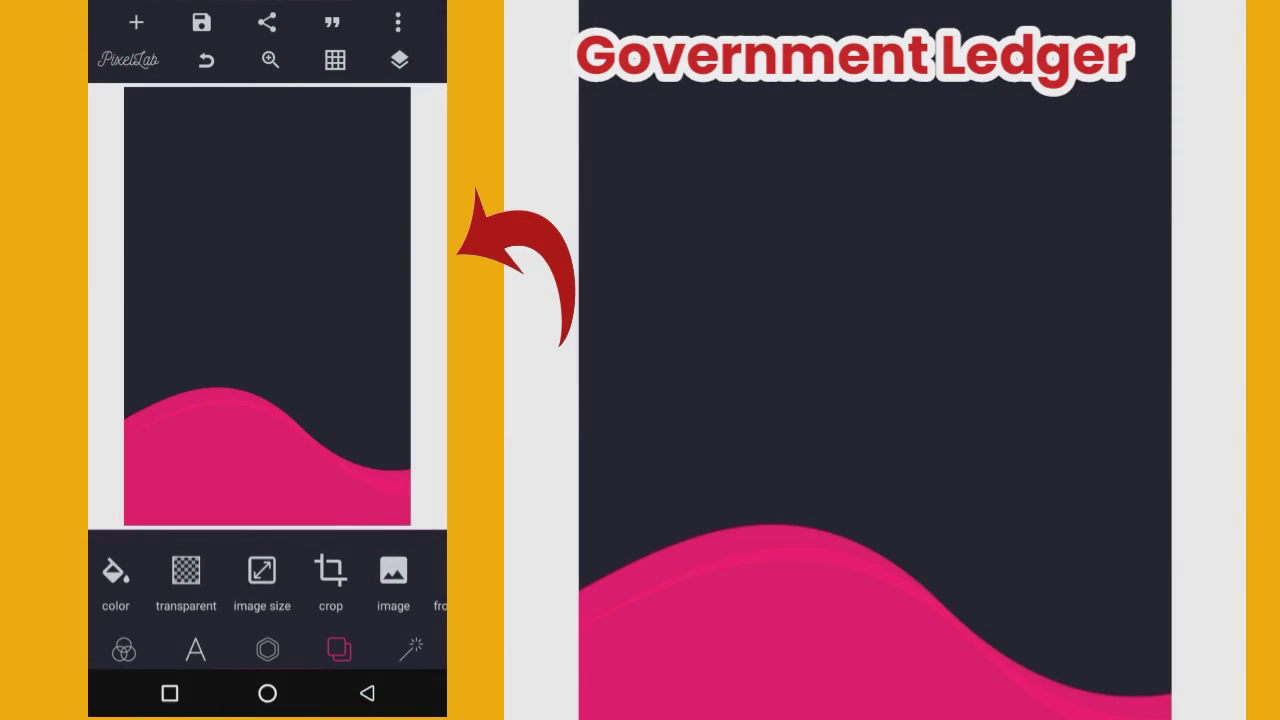
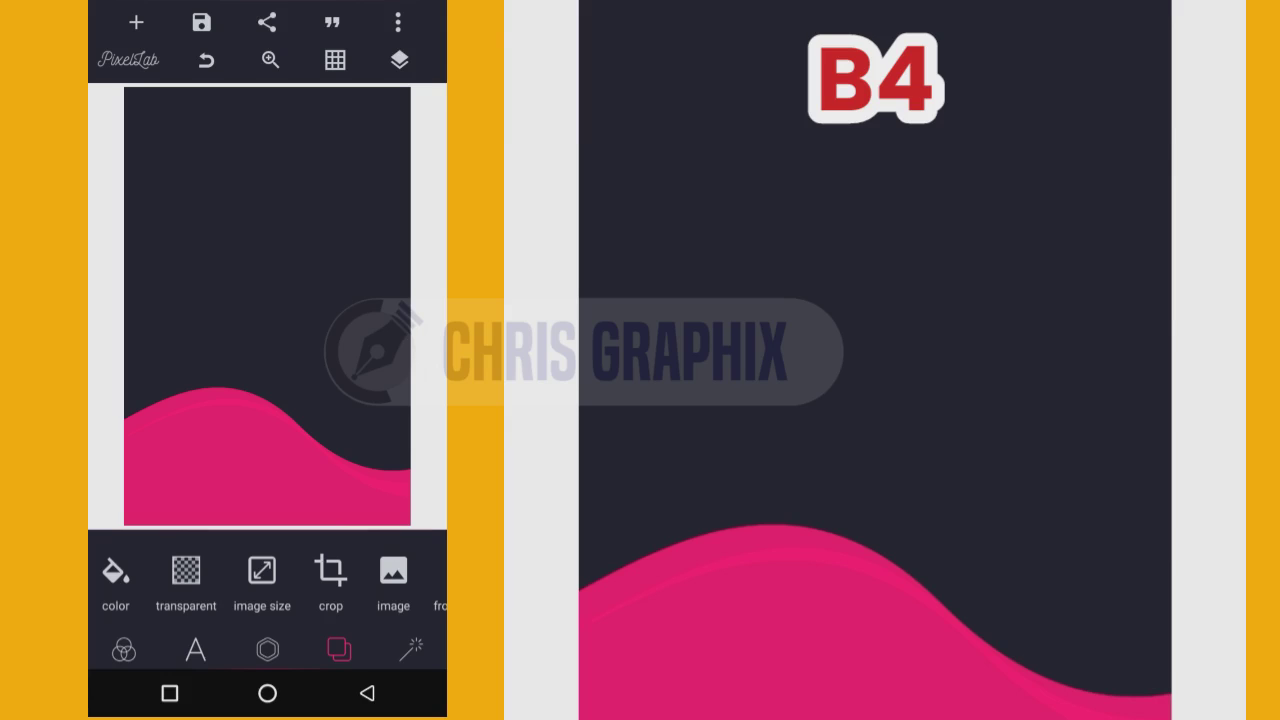
- Open the image size settings and set the canvas width to 2953 for the B4 format
click(262, 575)
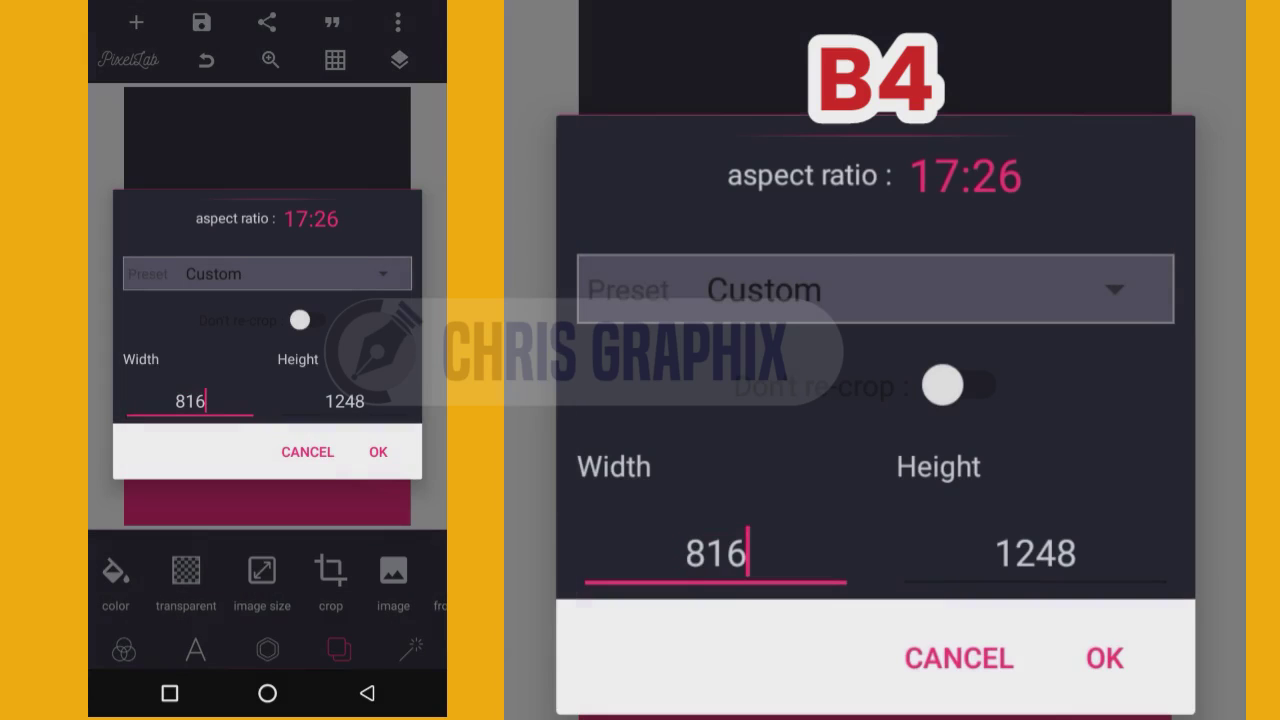
click(219, 398)
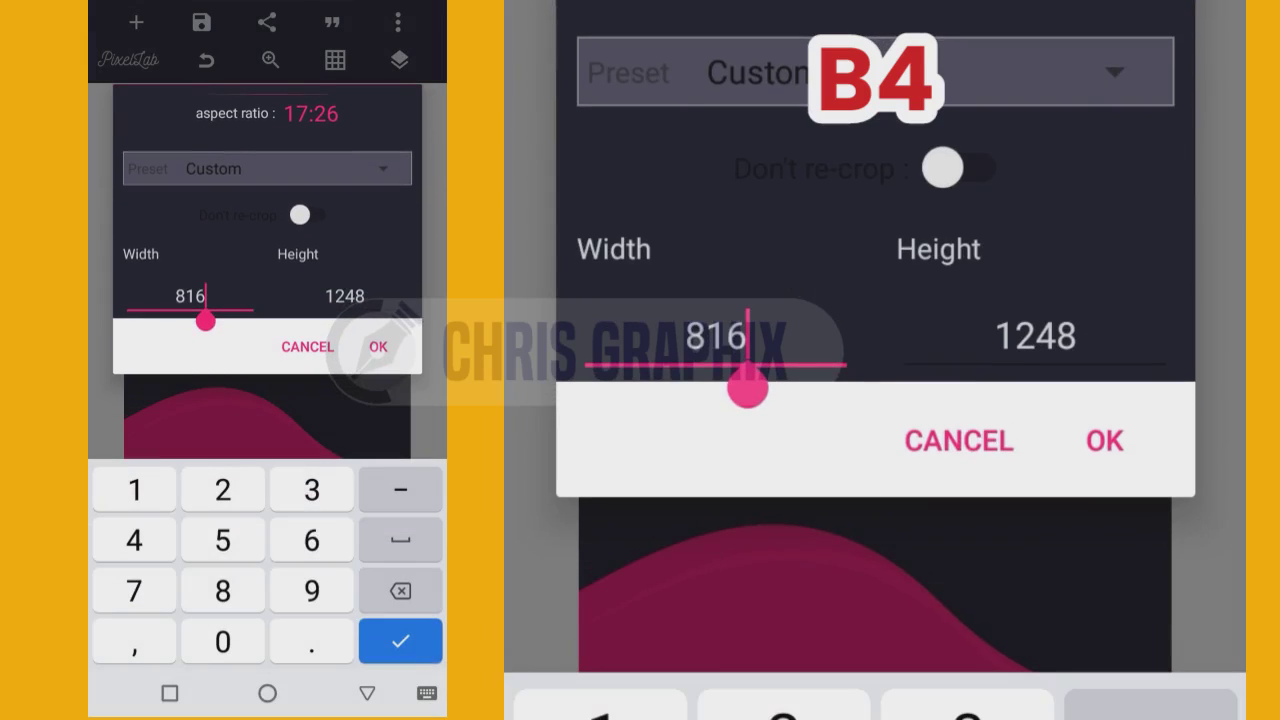
key(BackSpace)
key(BackSpace)
key(BackSpace)
text(29)
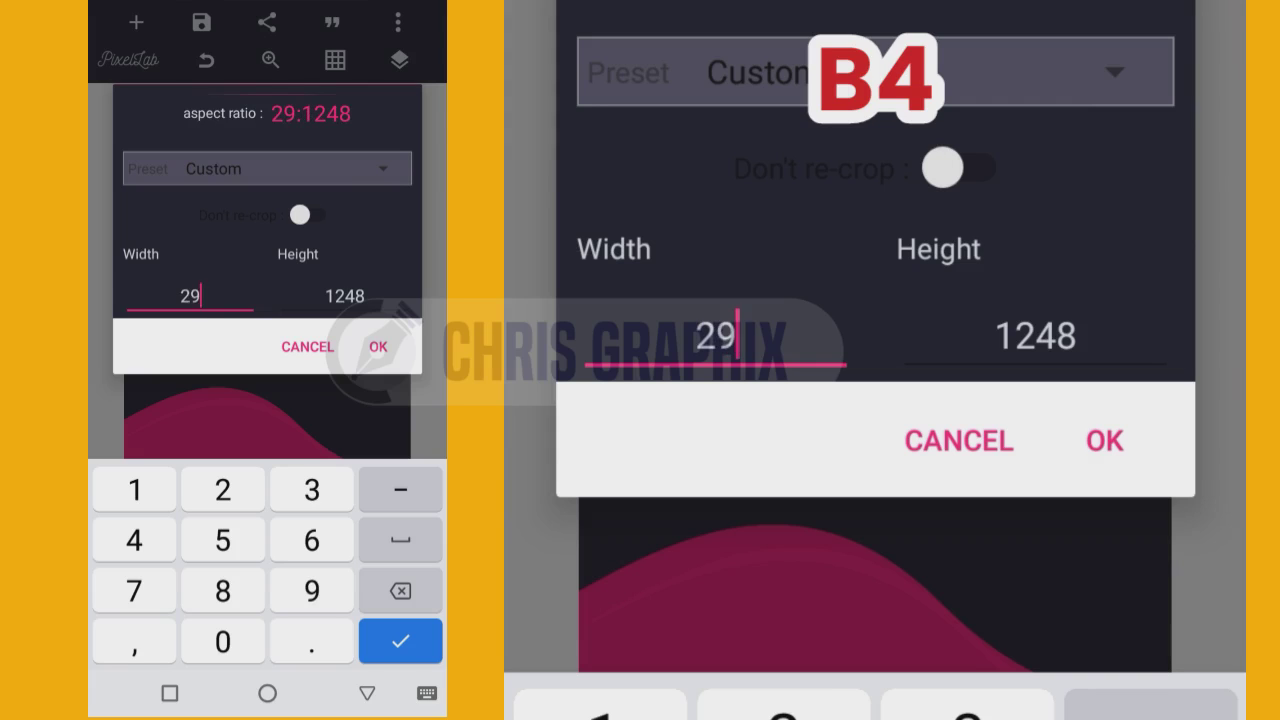
text(53)
- Set the canvas height to 4169 and apply the B4 size
click(364, 294)
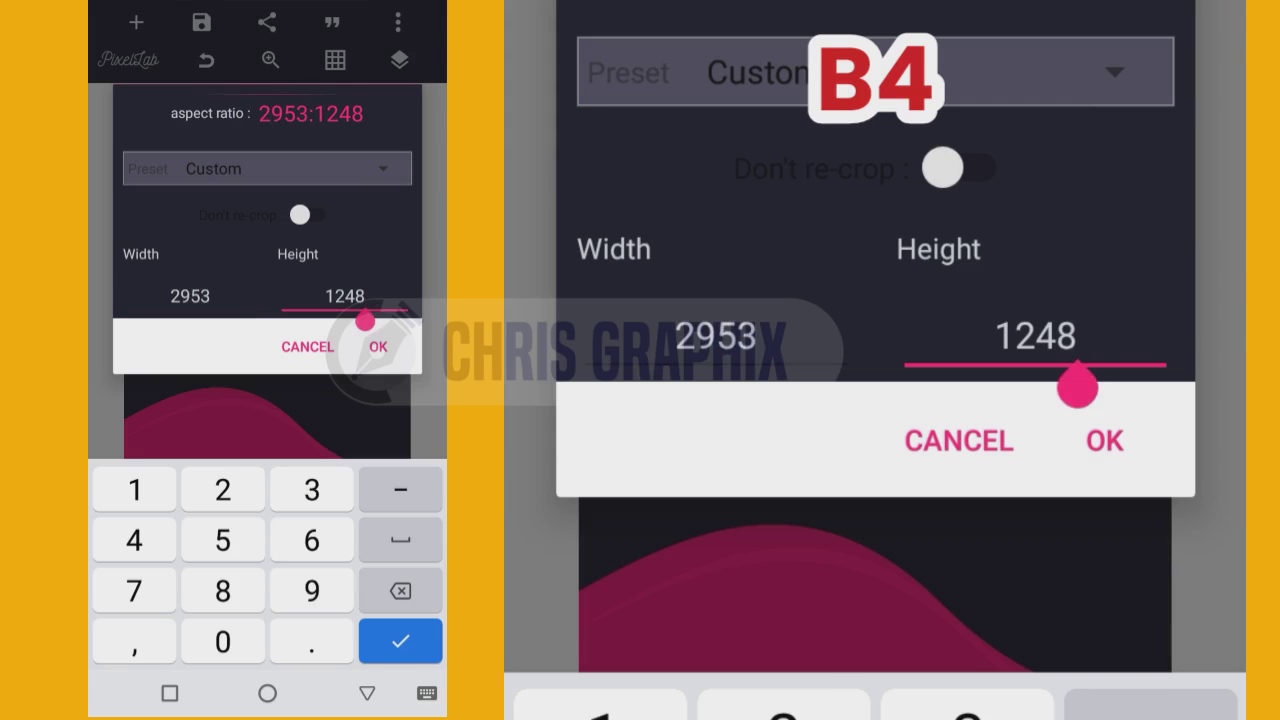
key(BackSpace)
key(BackSpace)
key(BackSpace)
key(BackSpace)
text(4169)
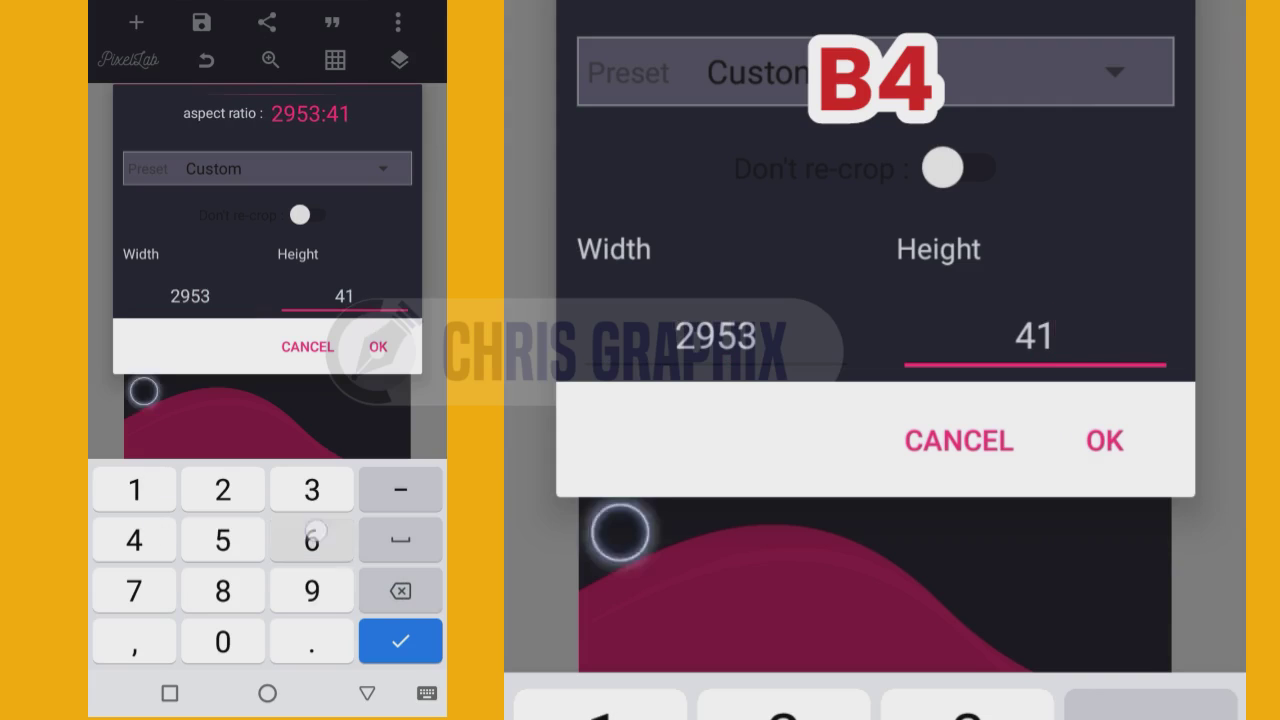
click(378, 346)
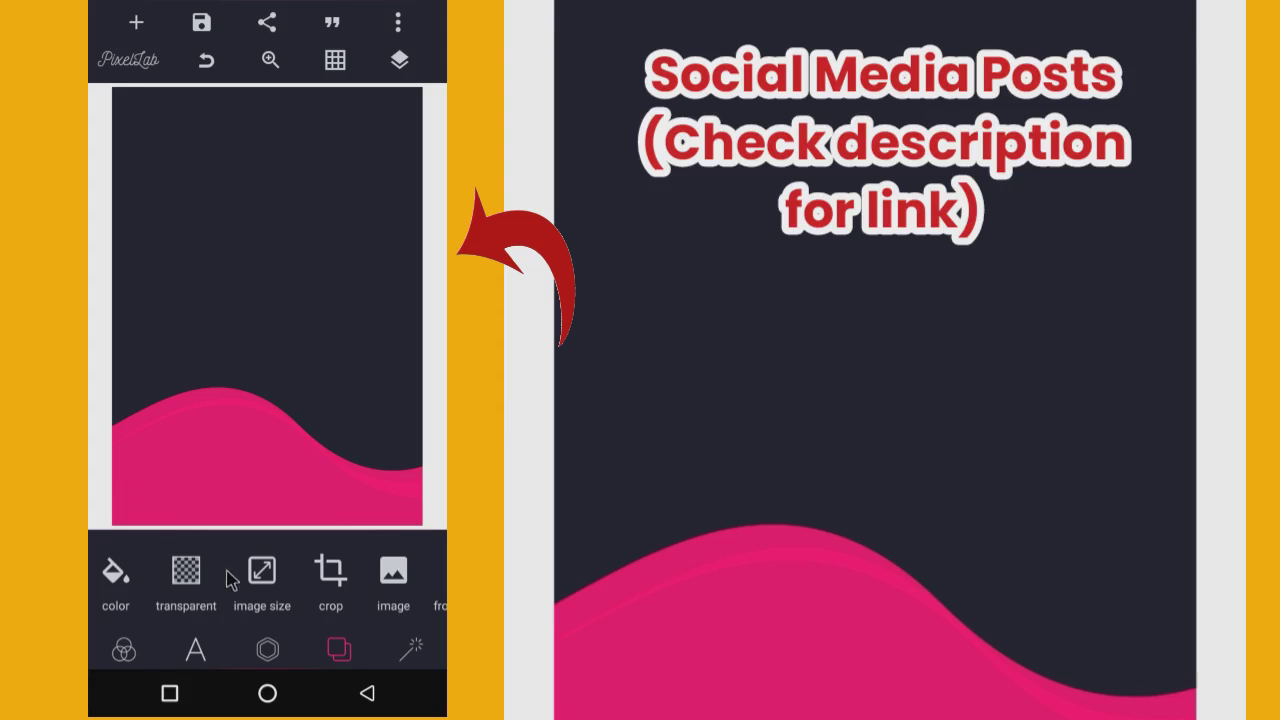
- Open the image size settings and set the canvas width to 1080 for a social media post
click(271, 585)
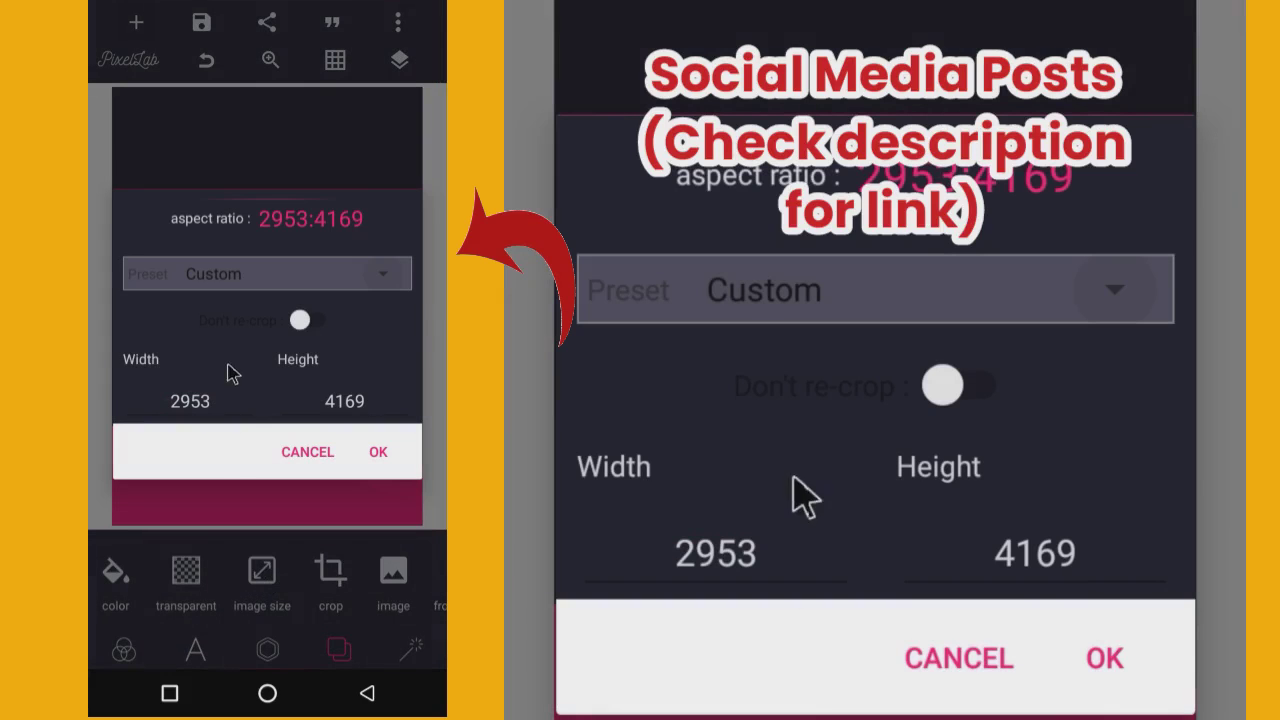
click(212, 395)
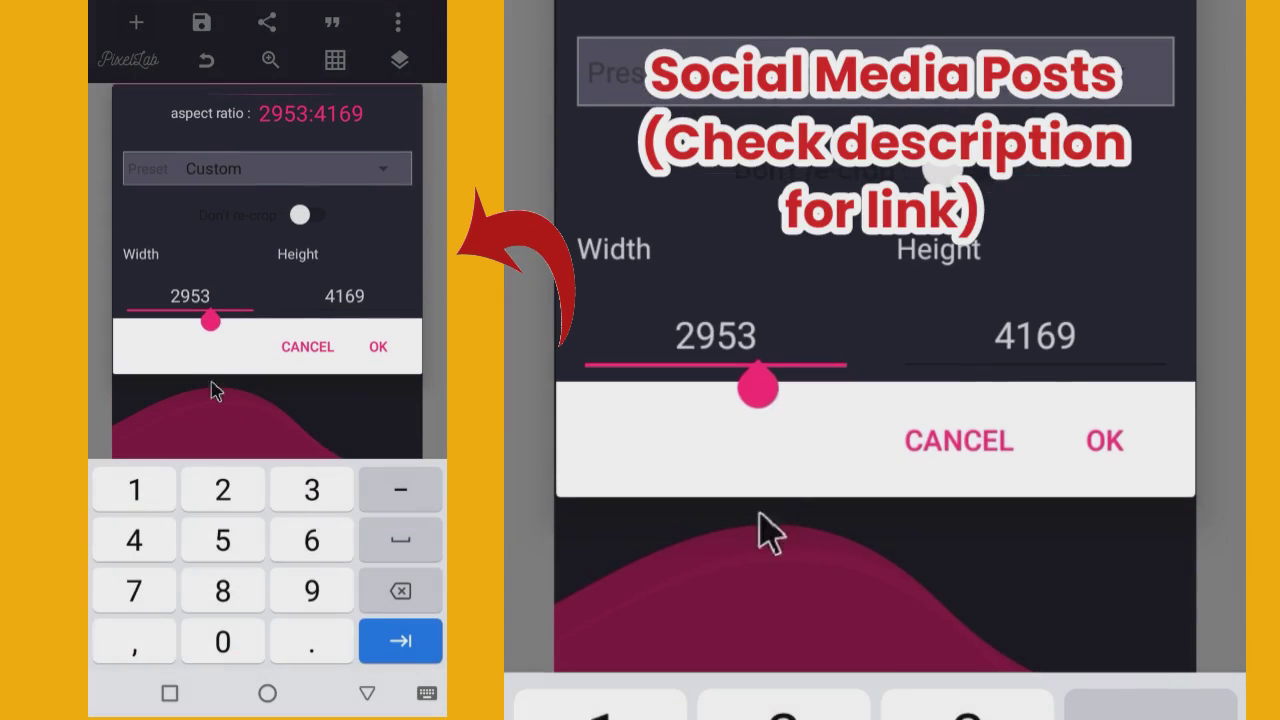
drag(221, 291, 153, 289)
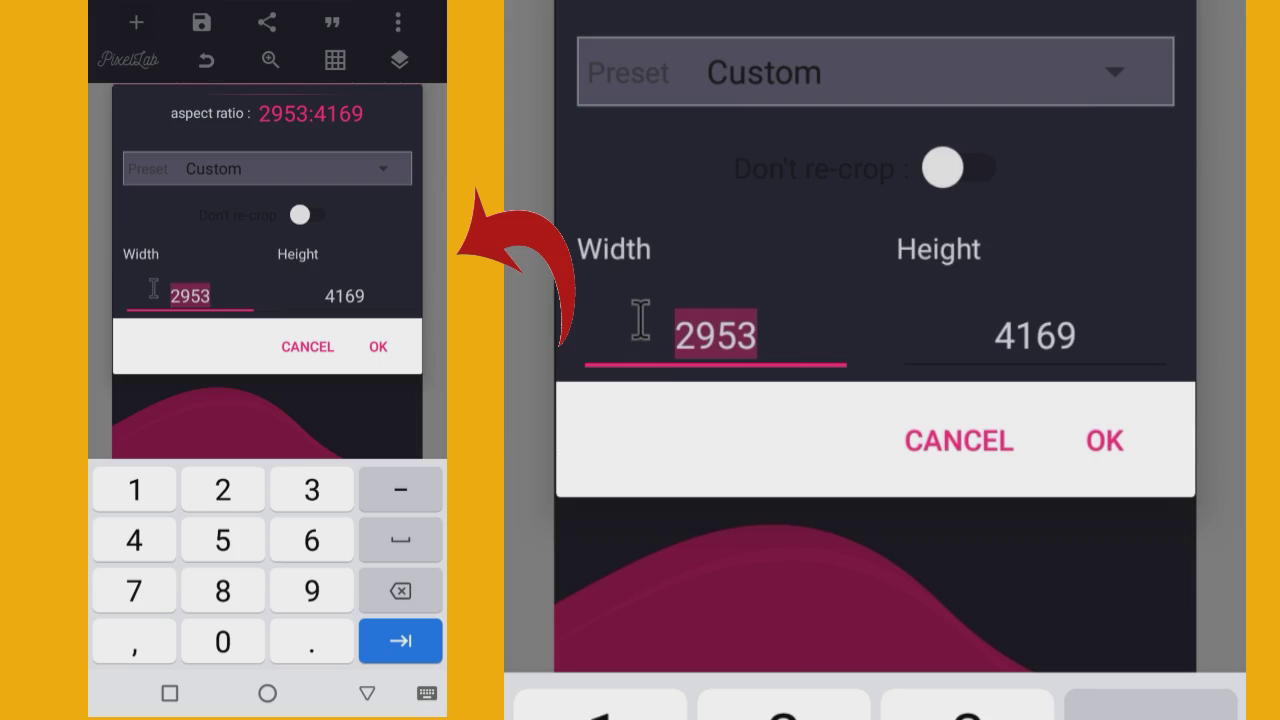
text(1)
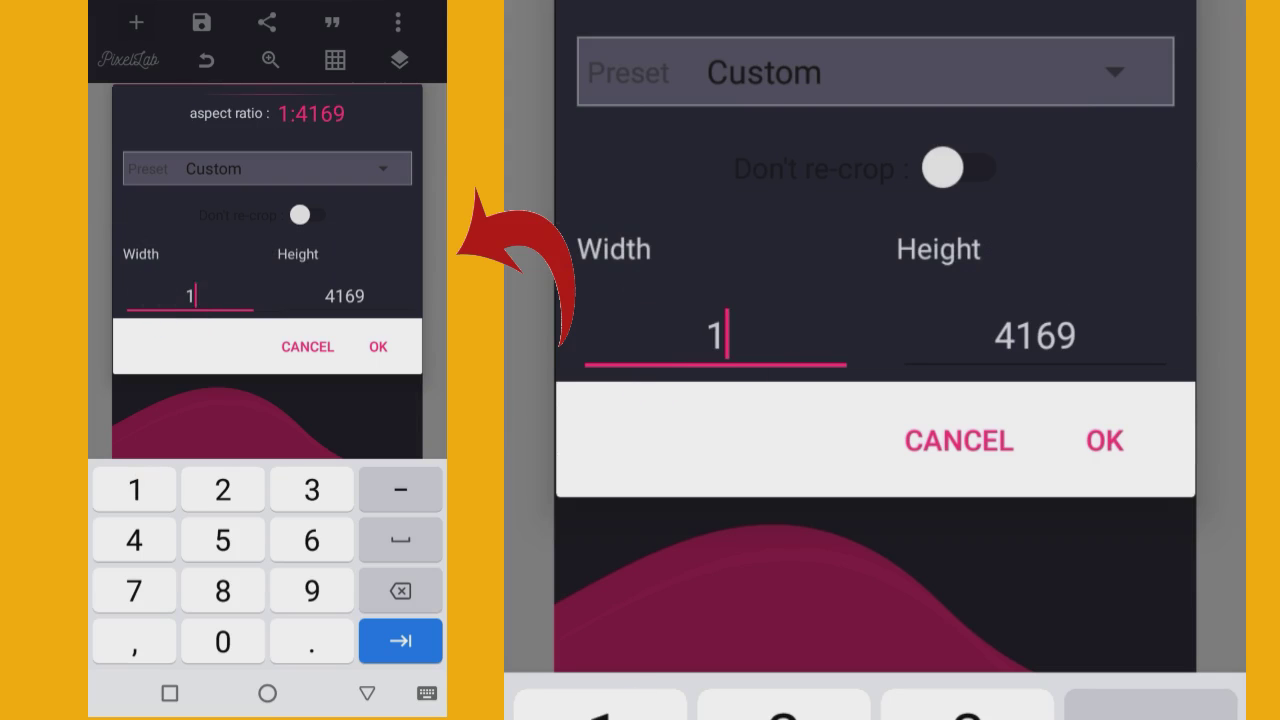
text(080)
- Set the canvas height to 1080 and apply the square social media size
click(372, 290)
key(BackSpace)
key(BackSpace)
key(BackSpace)
key(BackSpace)
text(1080)
click(378, 346)
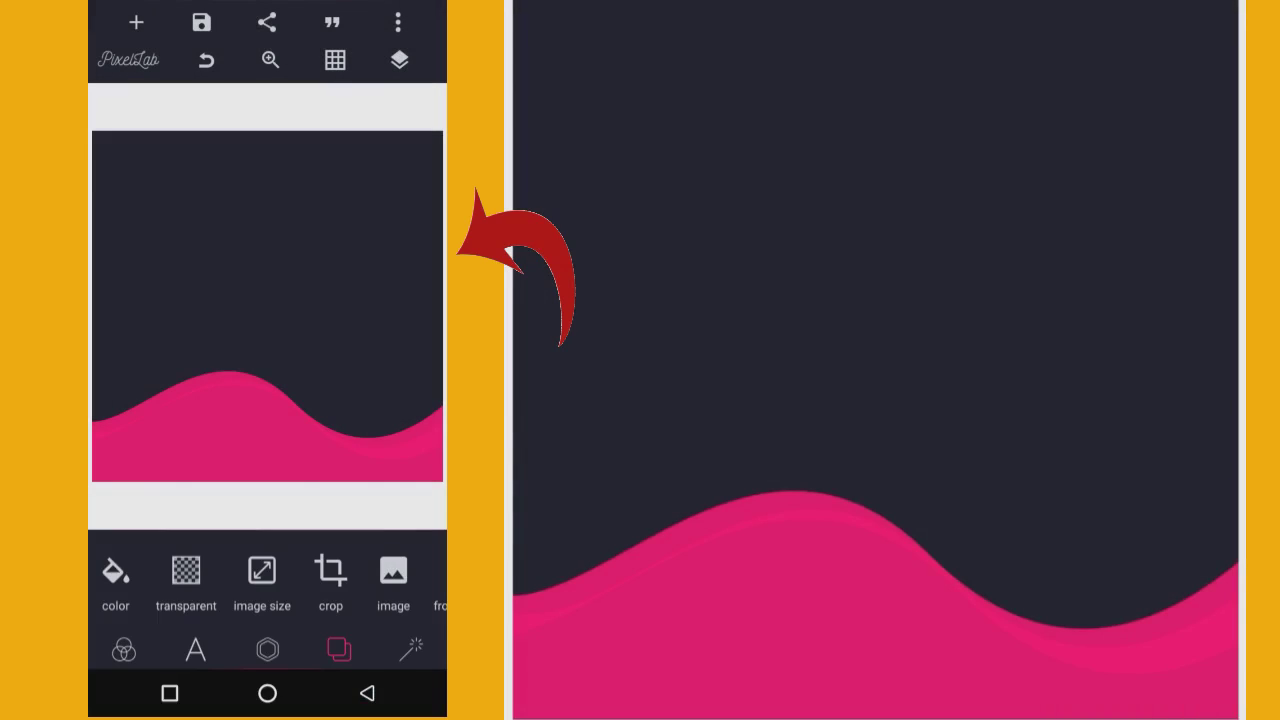
- Resize the canvas with the Profile Picture (square) preset
click(262, 571)
click(380, 265)
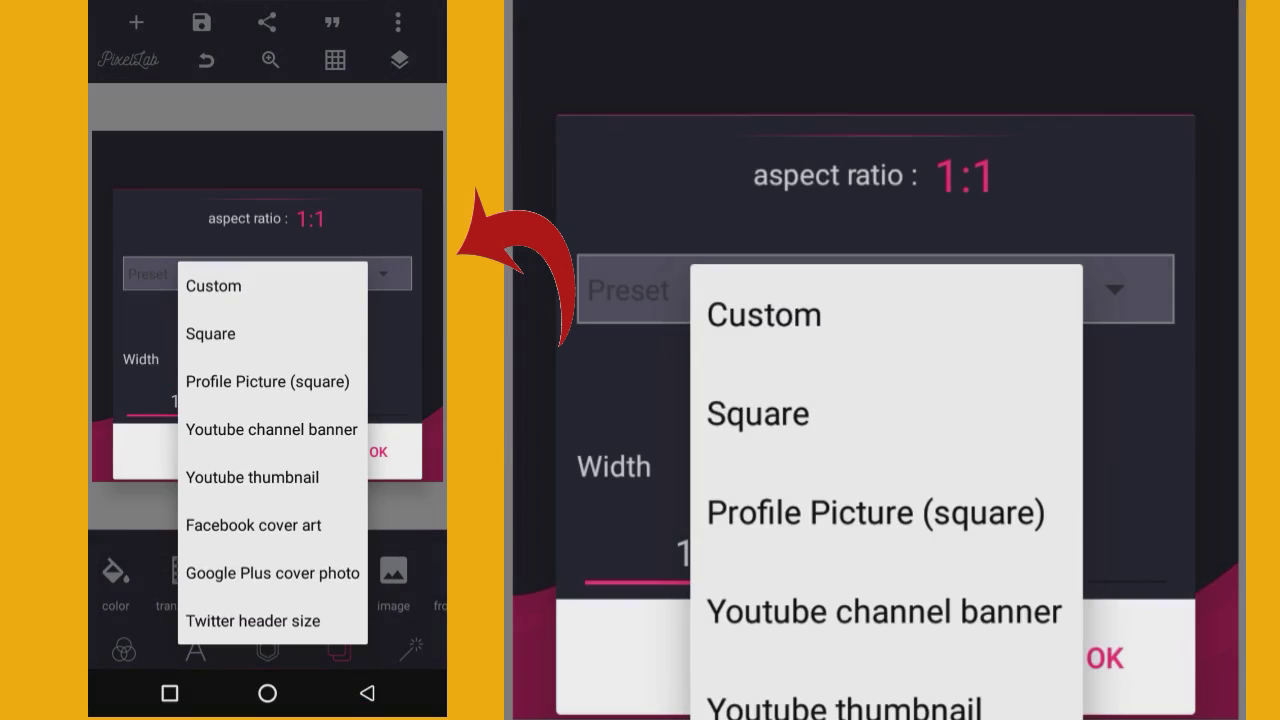
click(267, 381)
click(376, 452)
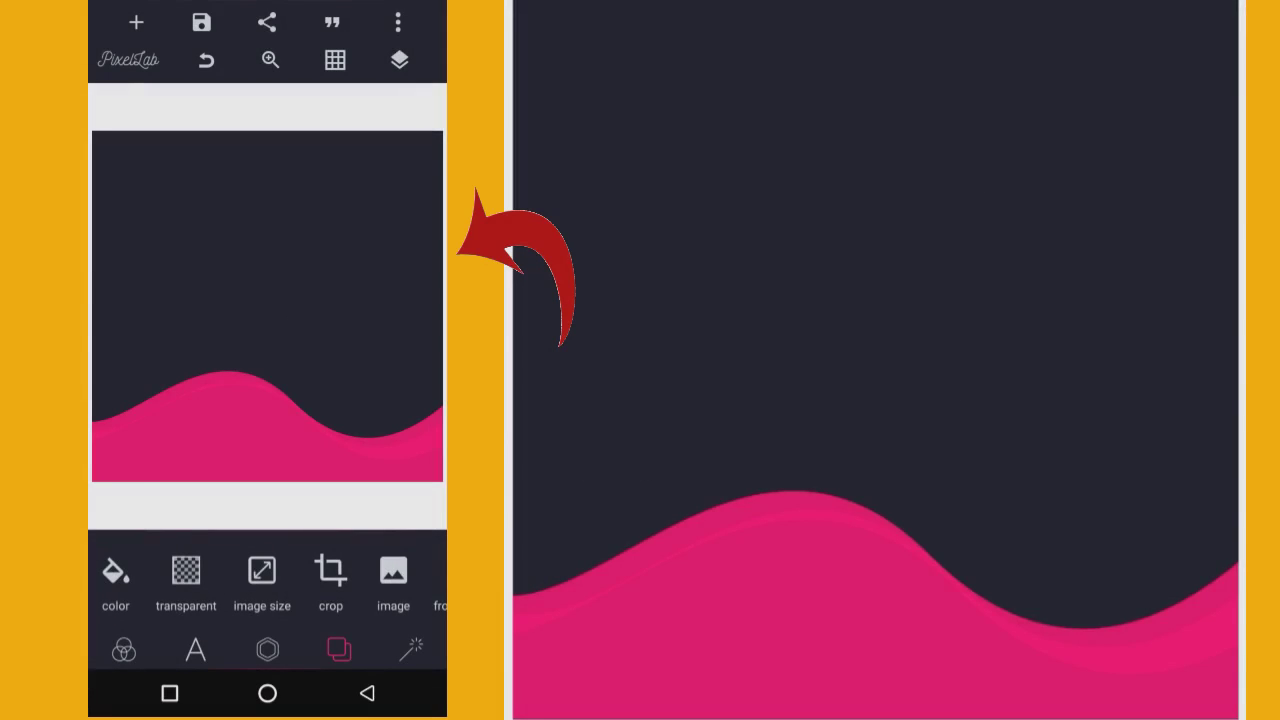
click(262, 571)
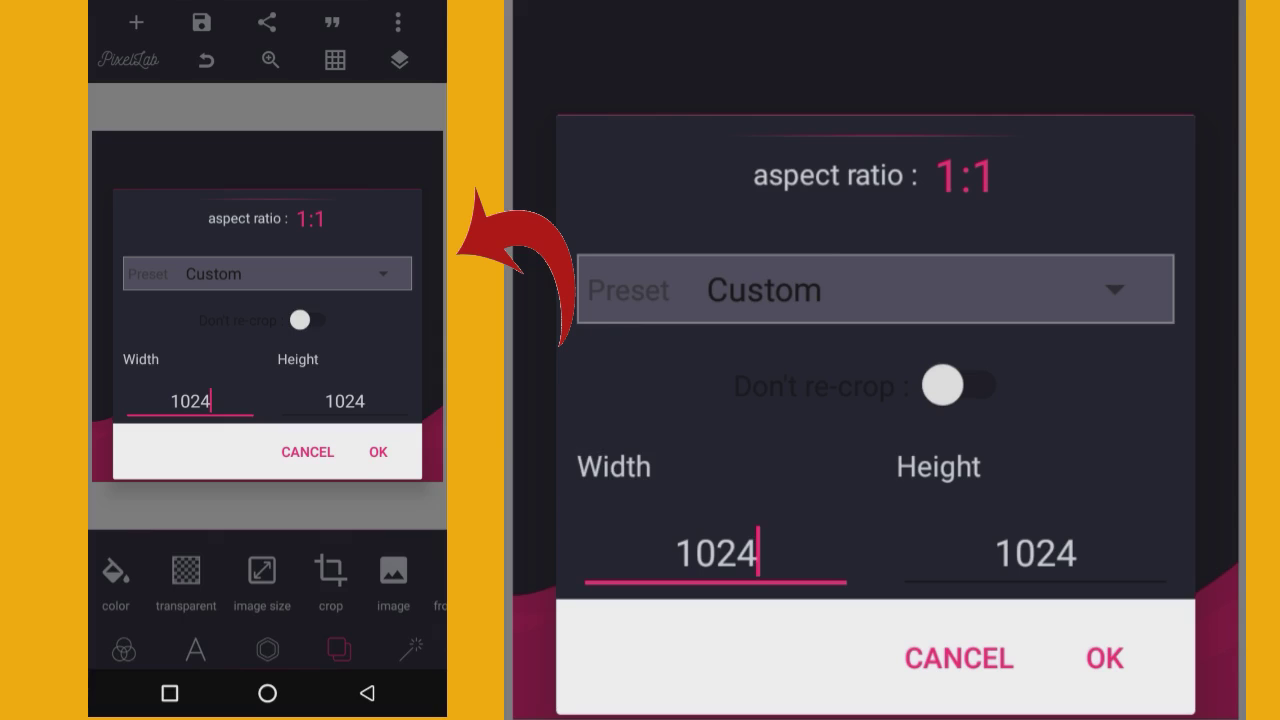
click(1092, 262)
click(764, 314)
click(372, 447)
- Open the image size settings and set the canvas width to 1748 for A5 portrait
click(262, 570)
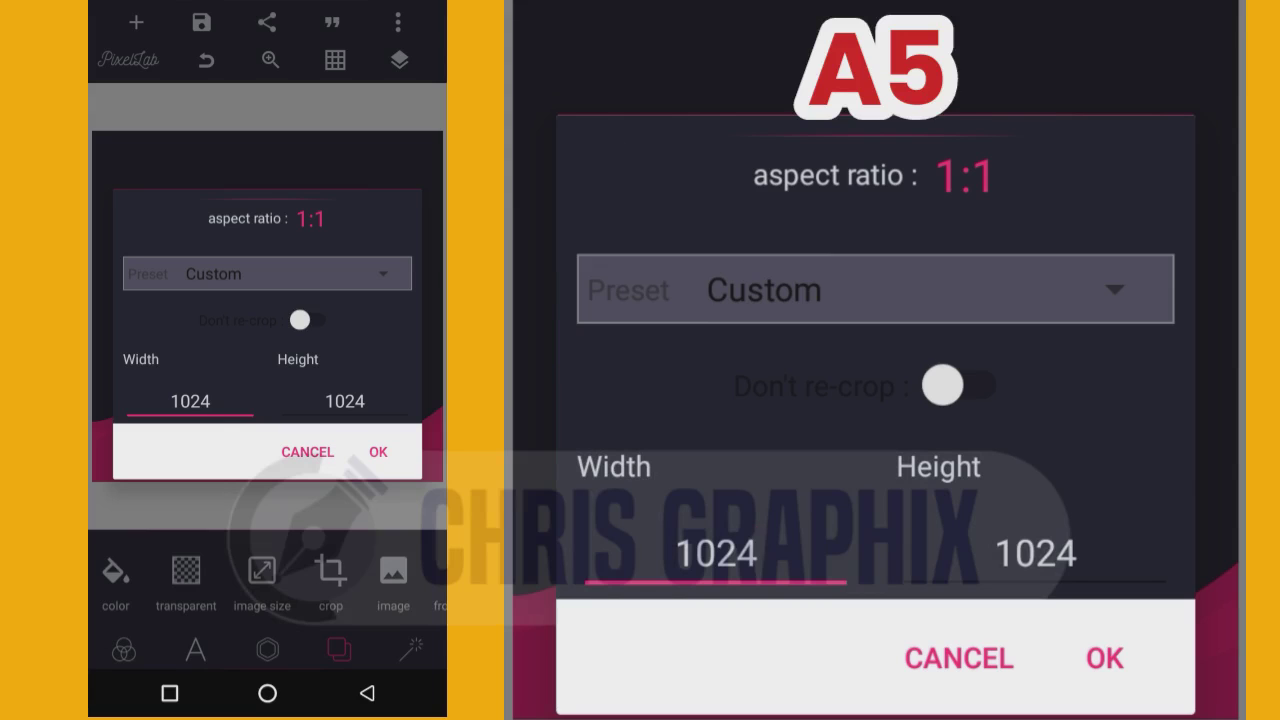
click(210, 400)
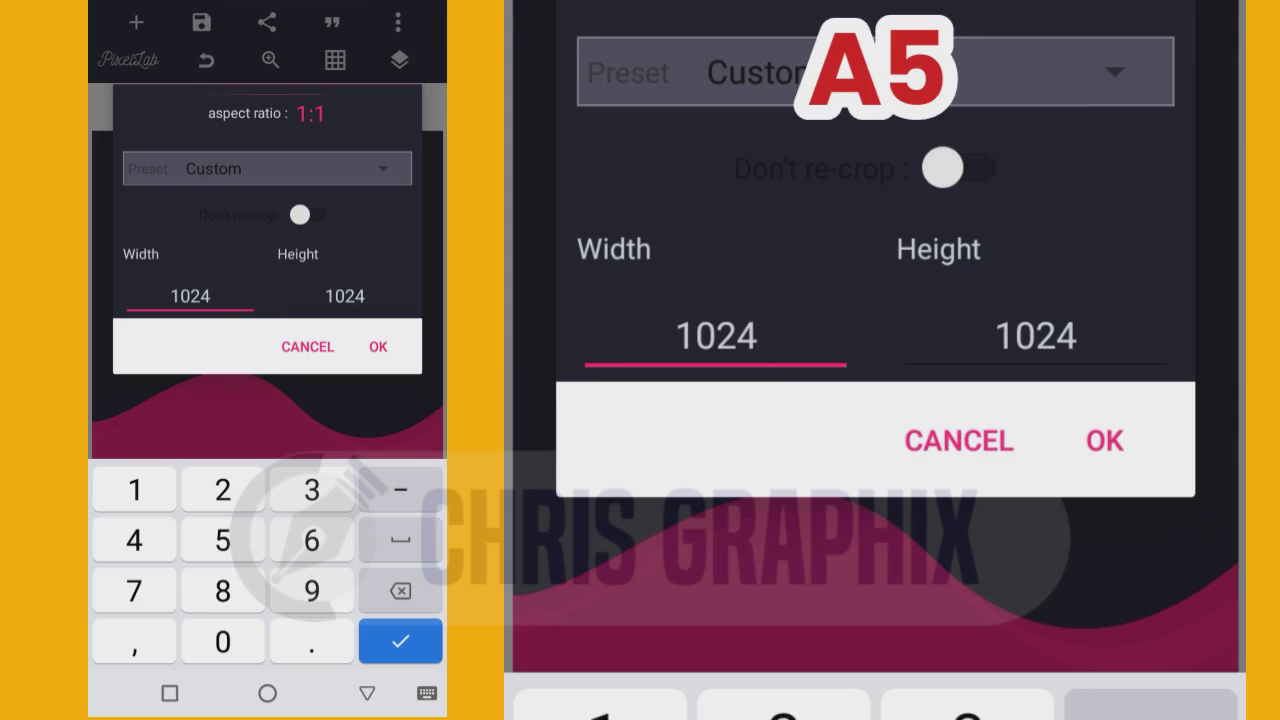
click(243, 295)
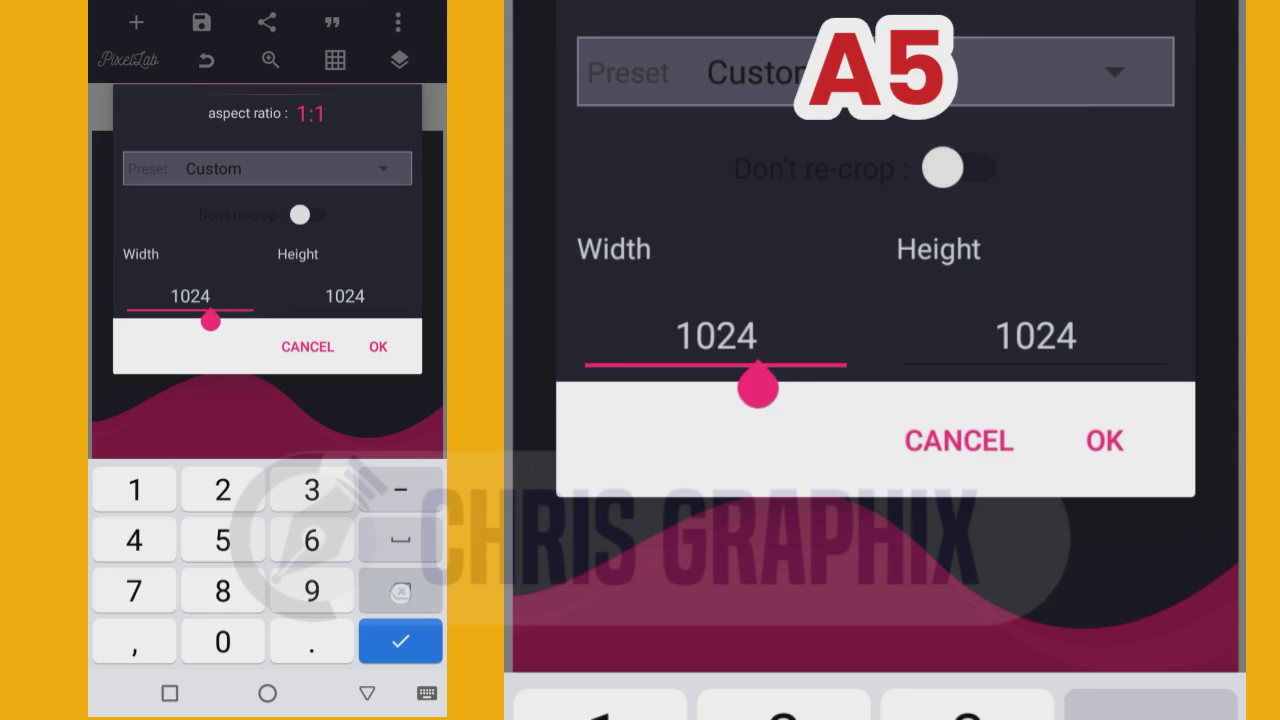
key(BackSpace)
key(BackSpace)
key(BackSpace)
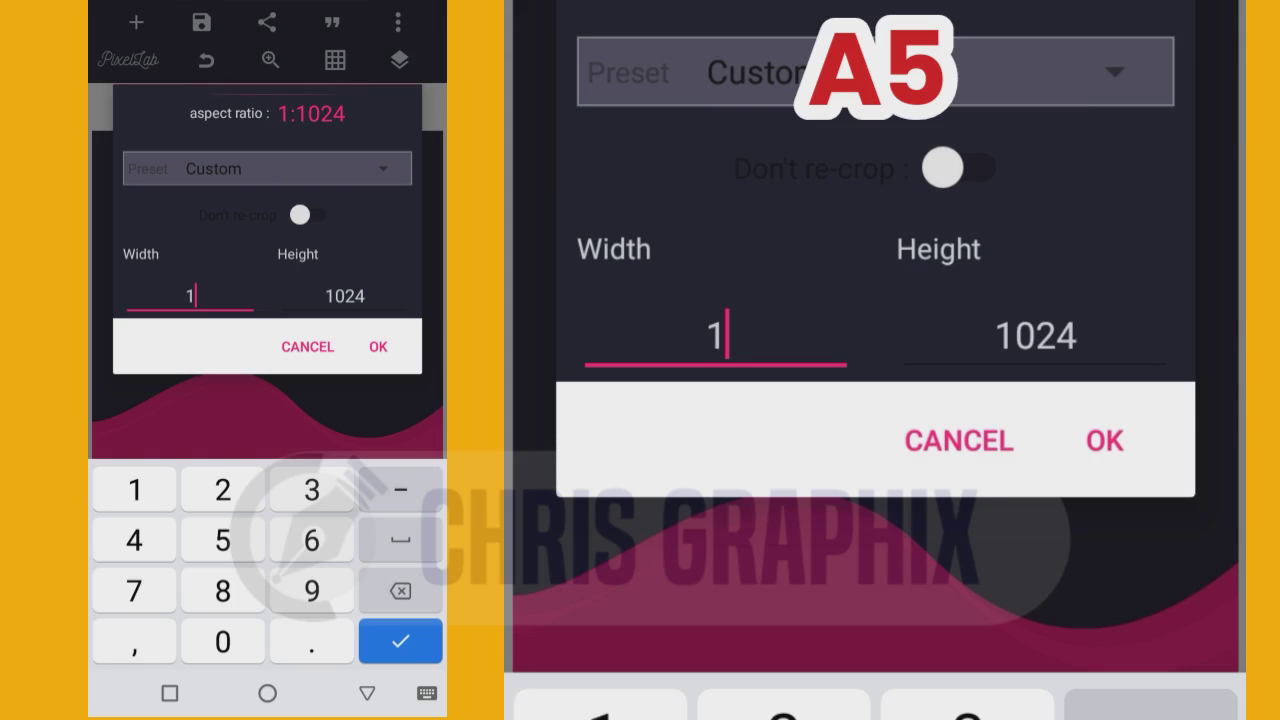
text(748)
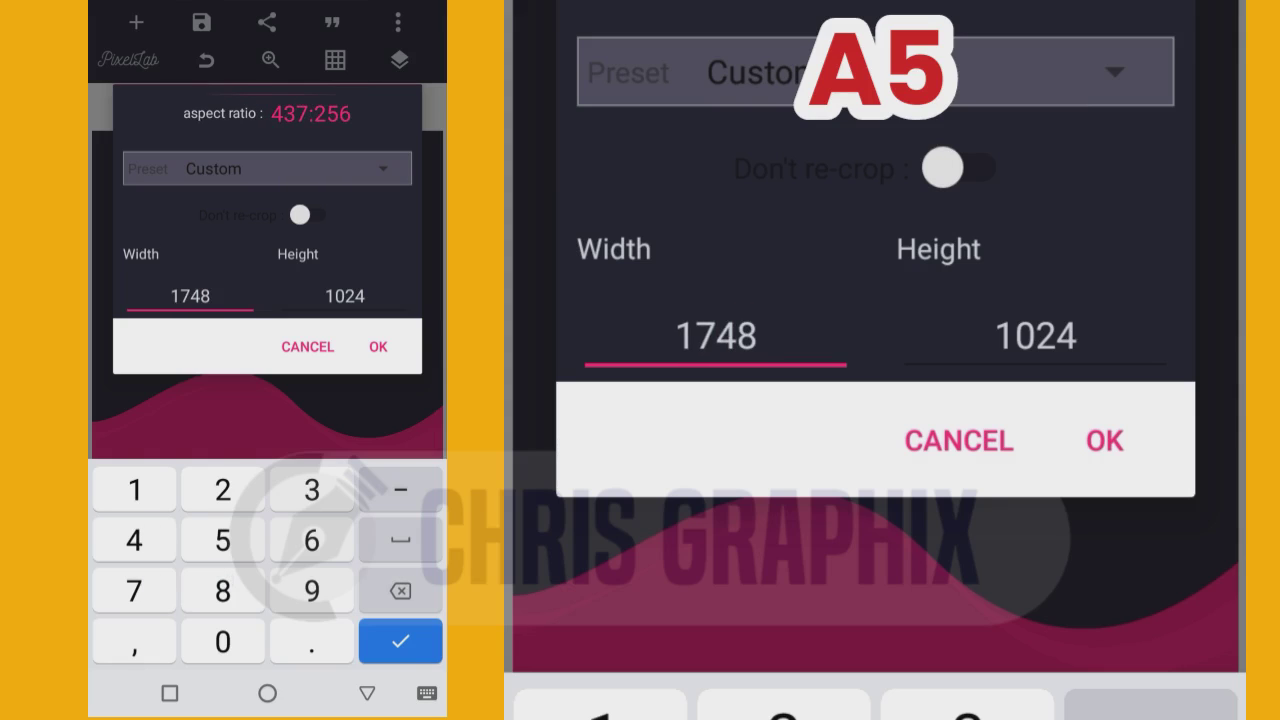
- Set the canvas height to 2480 and apply the A5 portrait size
click(363, 298)
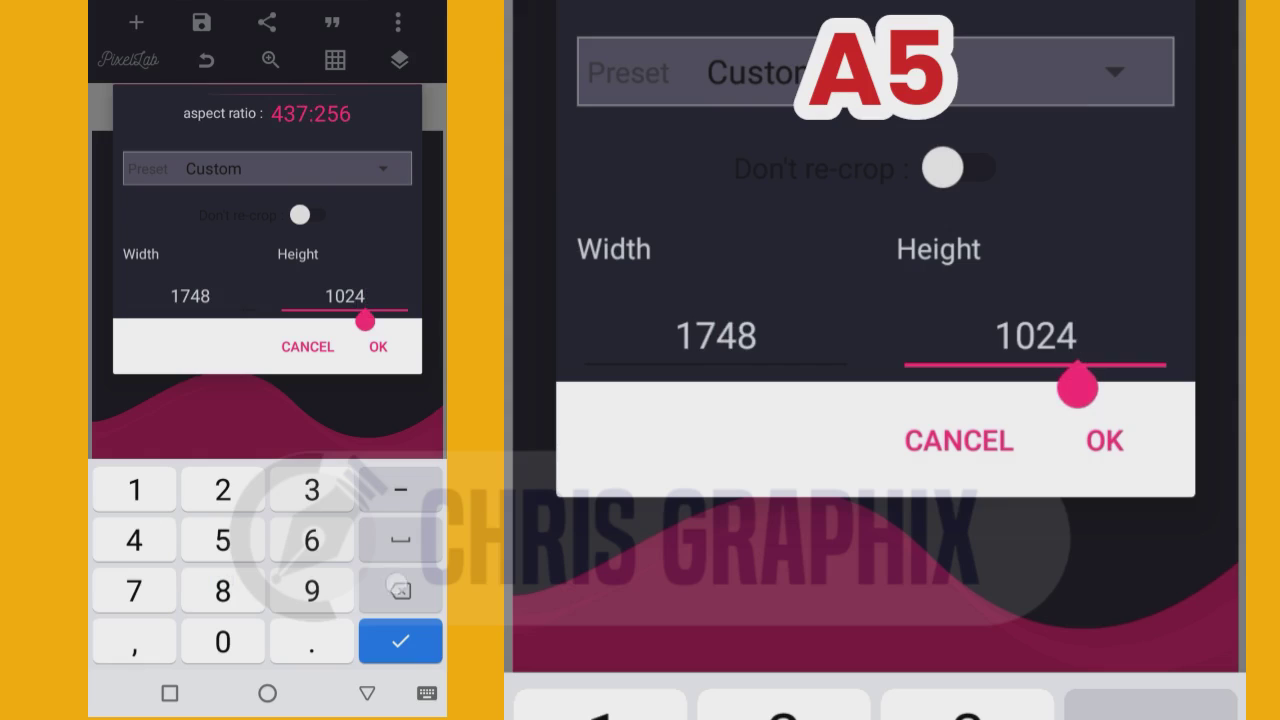
key(BackSpace)
key(BackSpace)
key(BackSpace)
key(BackSpace)
text(24)
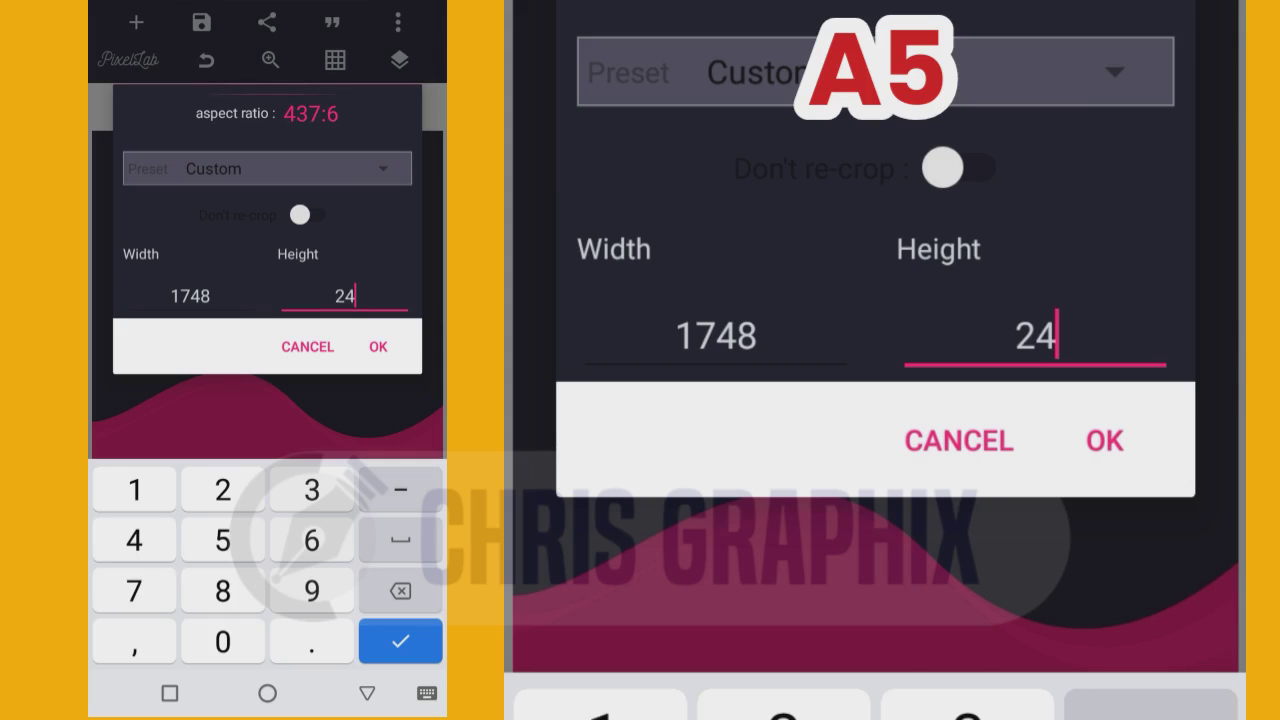
text(80)
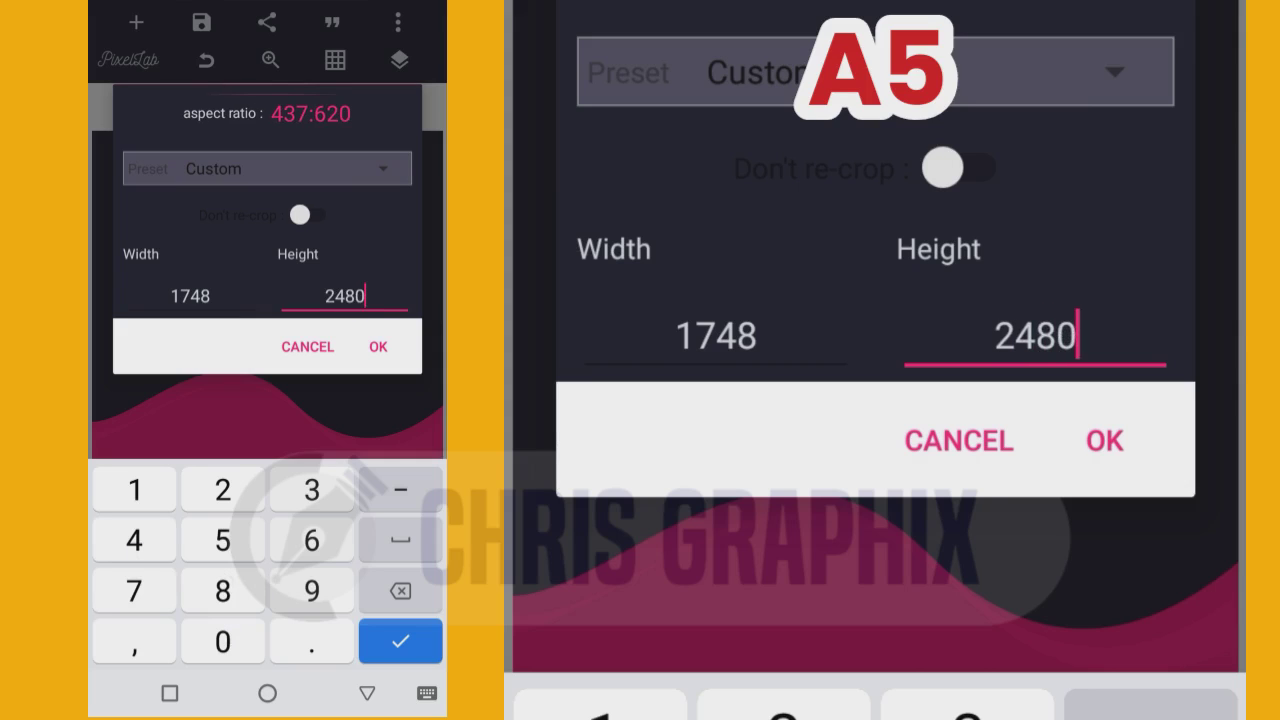
click(378, 346)
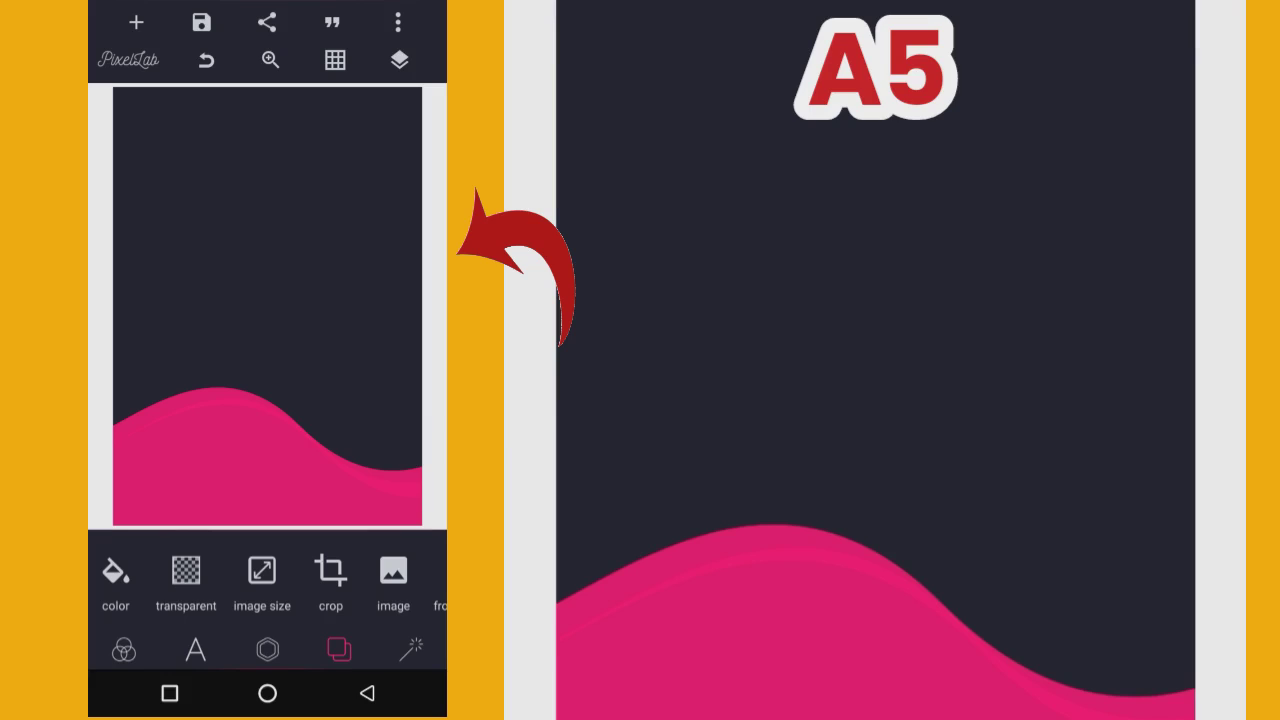
- In the image size settings, clear the width and height values and set the width to 2480 for A5 landscape
click(262, 571)
click(242, 393)
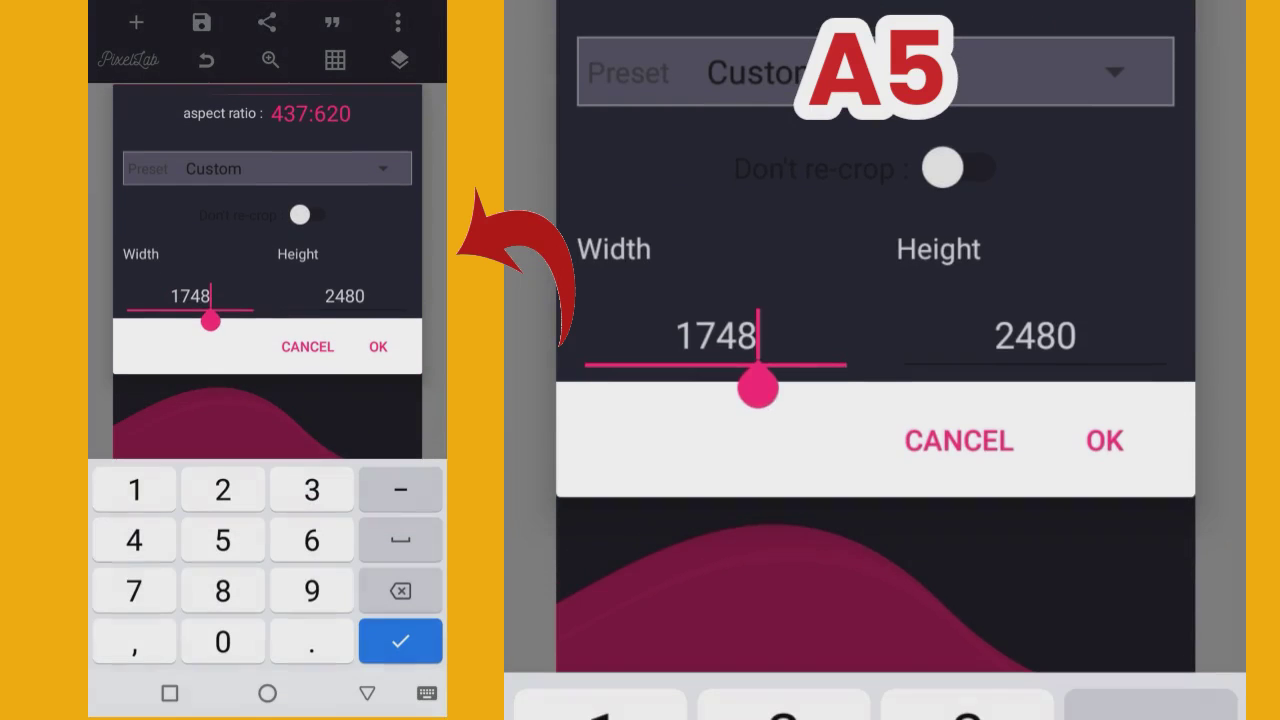
key(BackSpace)
key(BackSpace)
key(BackSpace)
key(BackSpace)
click(382, 288)
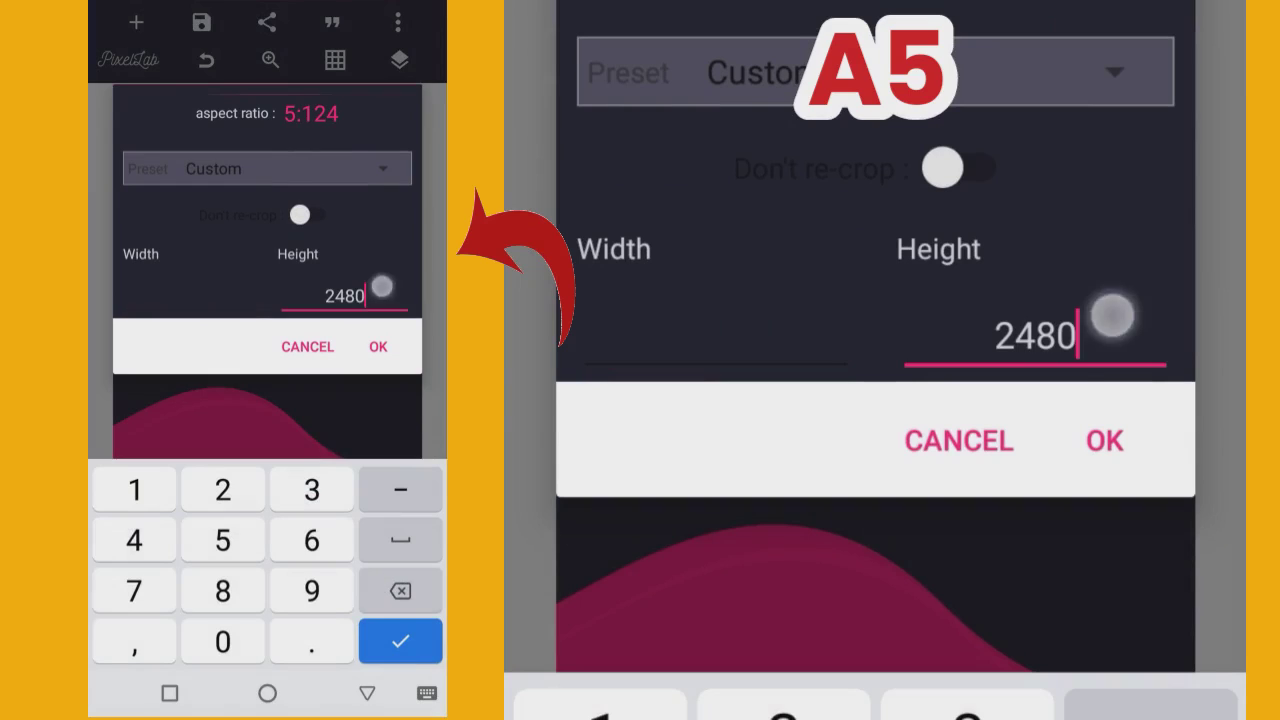
key(BackSpace)
key(BackSpace)
key(BackSpace)
key(BackSpace)
click(190, 292)
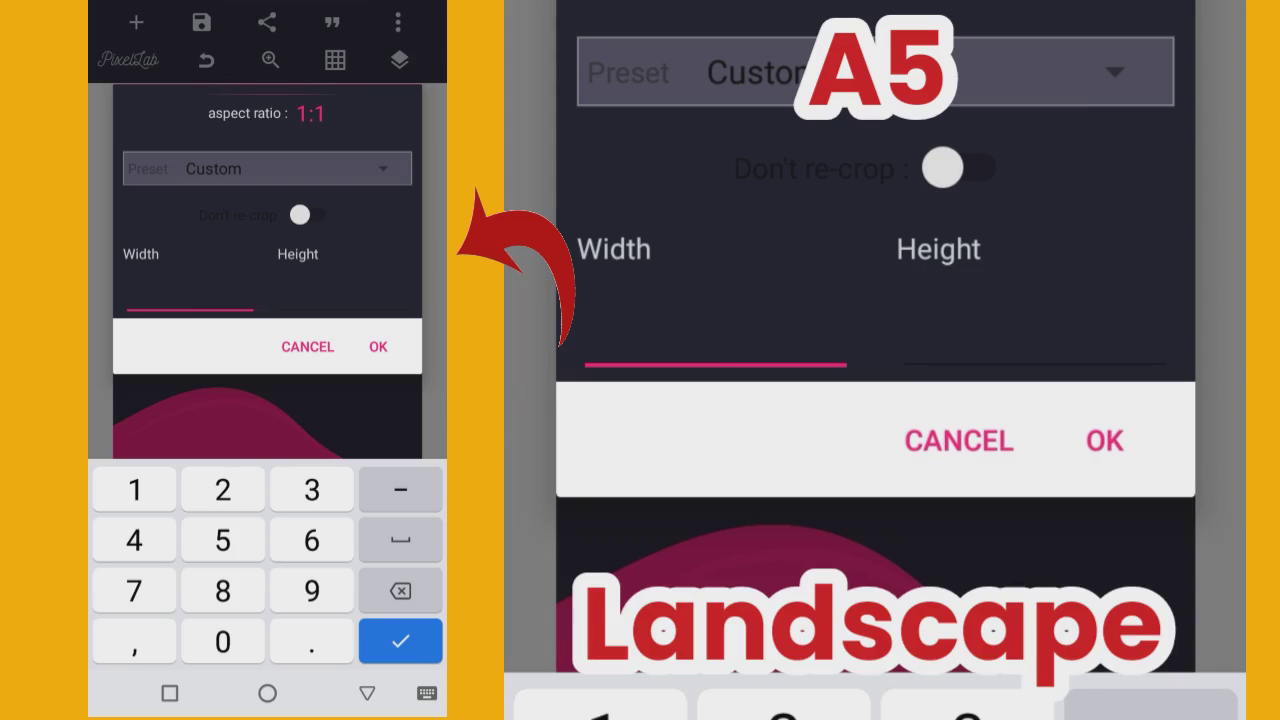
text(2480)
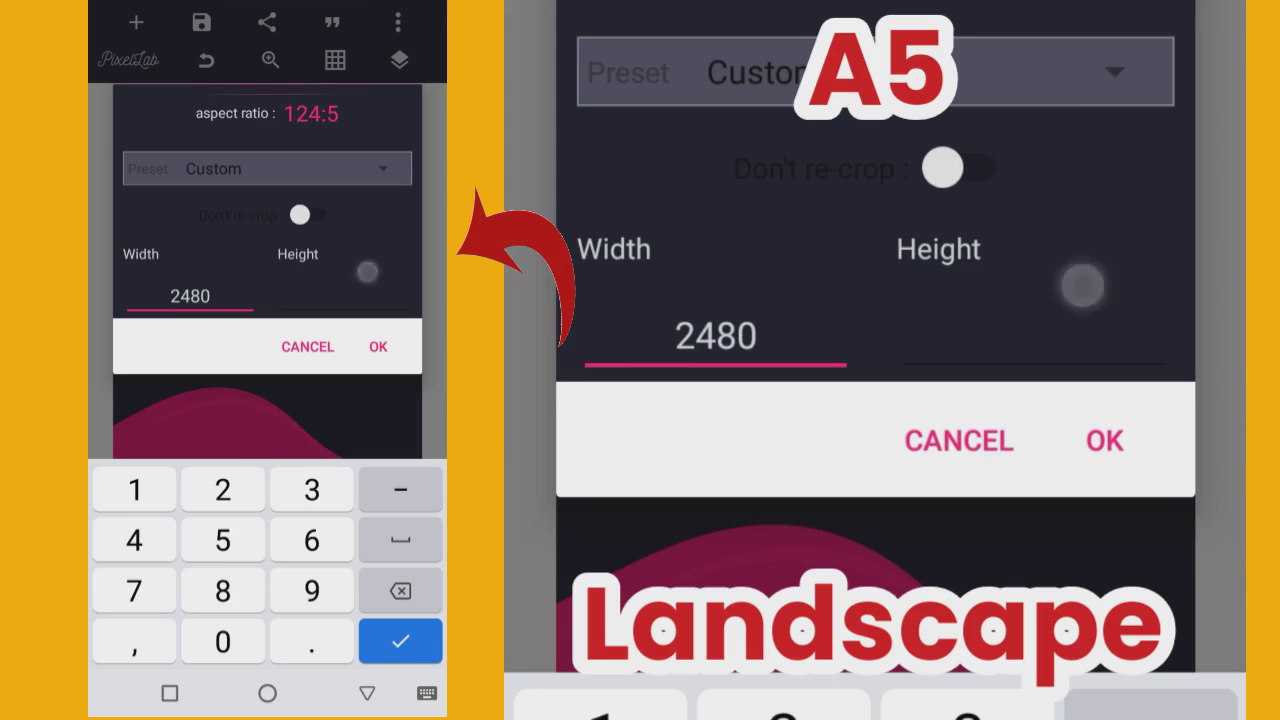
text(1)
text(748)
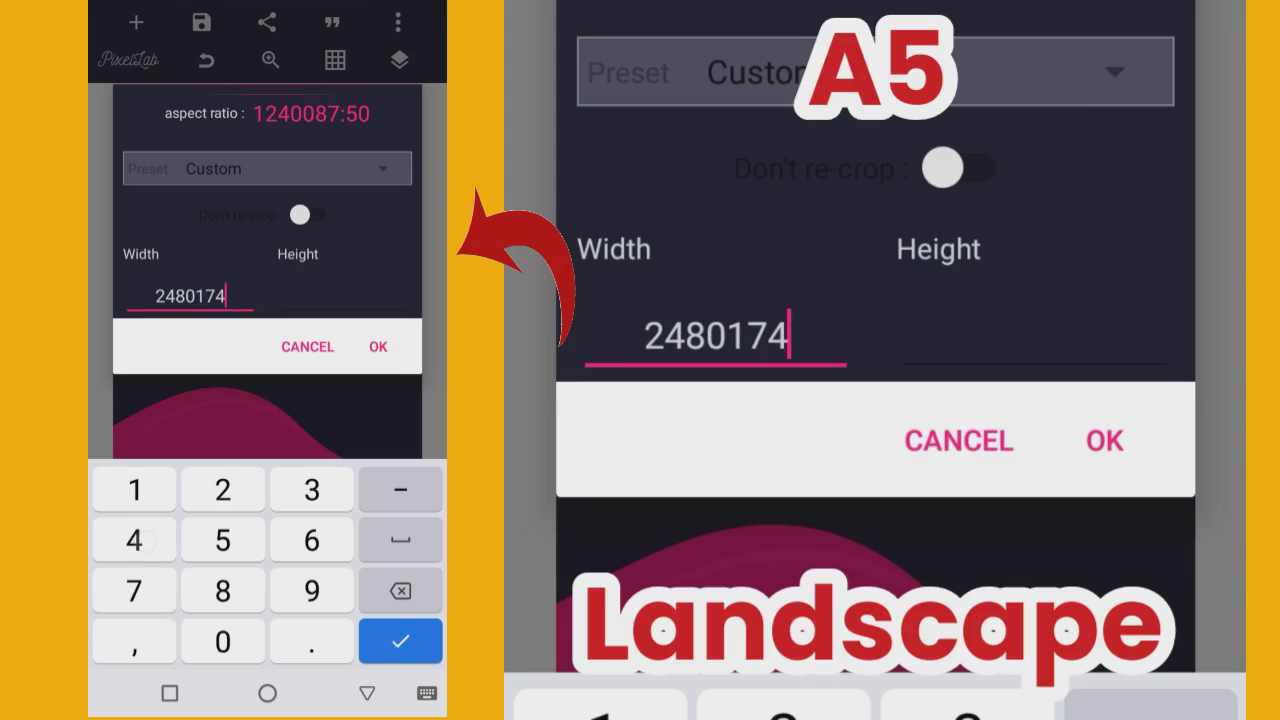
key(BackSpace)
key(BackSpace)
key(BackSpace)
key(BackSpace)
- Set the canvas height to 1748 and apply the A5 landscape size
click(344, 296)
text(1748)
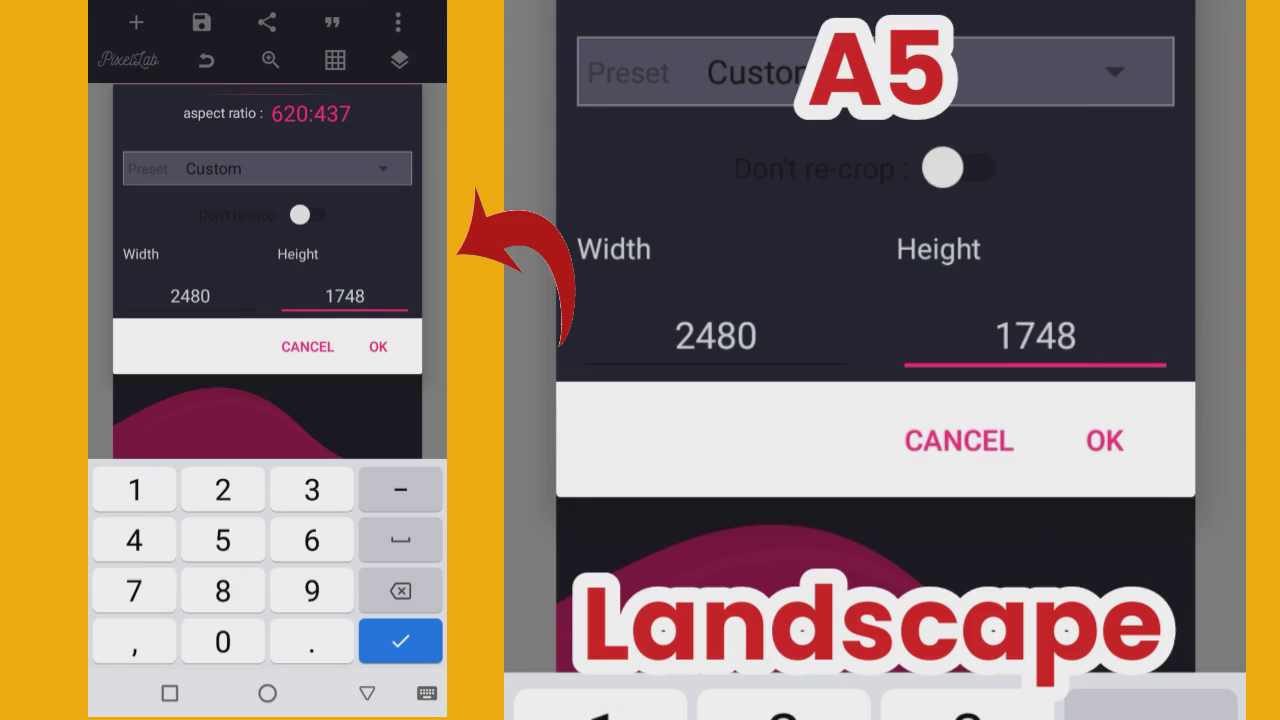
click(378, 346)
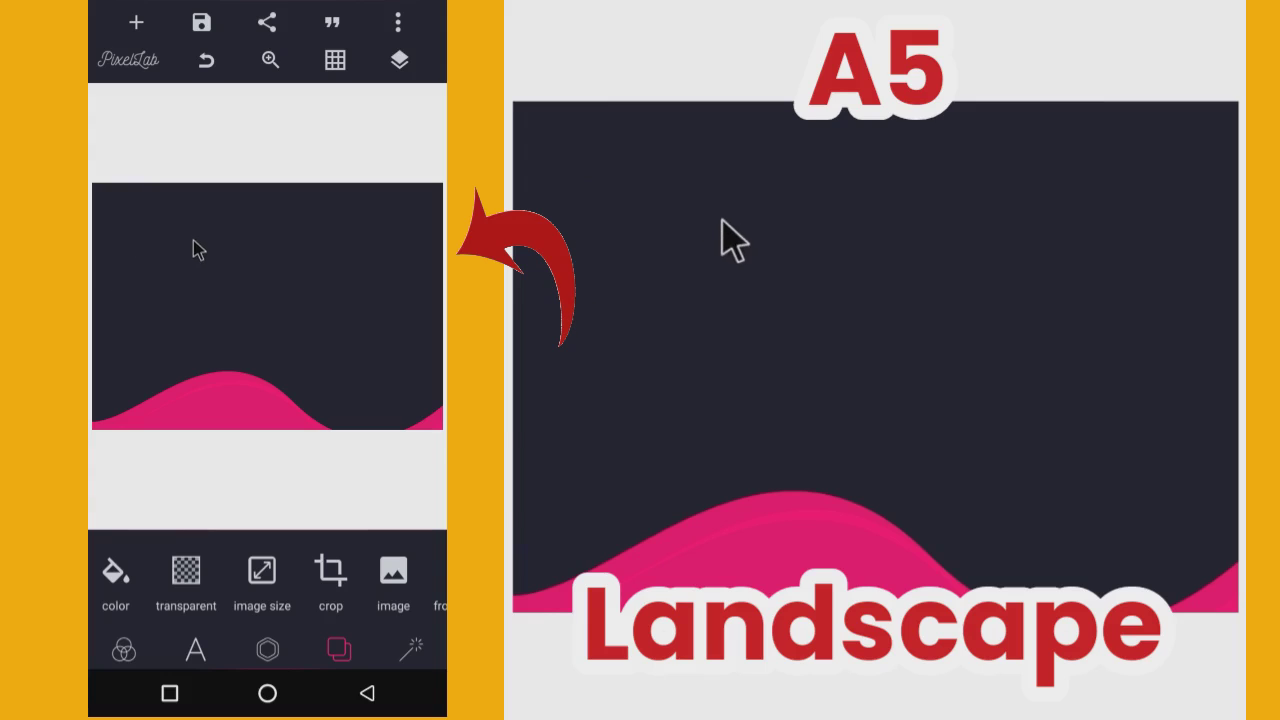
- Open the image size settings and re-enter 2480 as the canvas width for A4
click(261, 571)
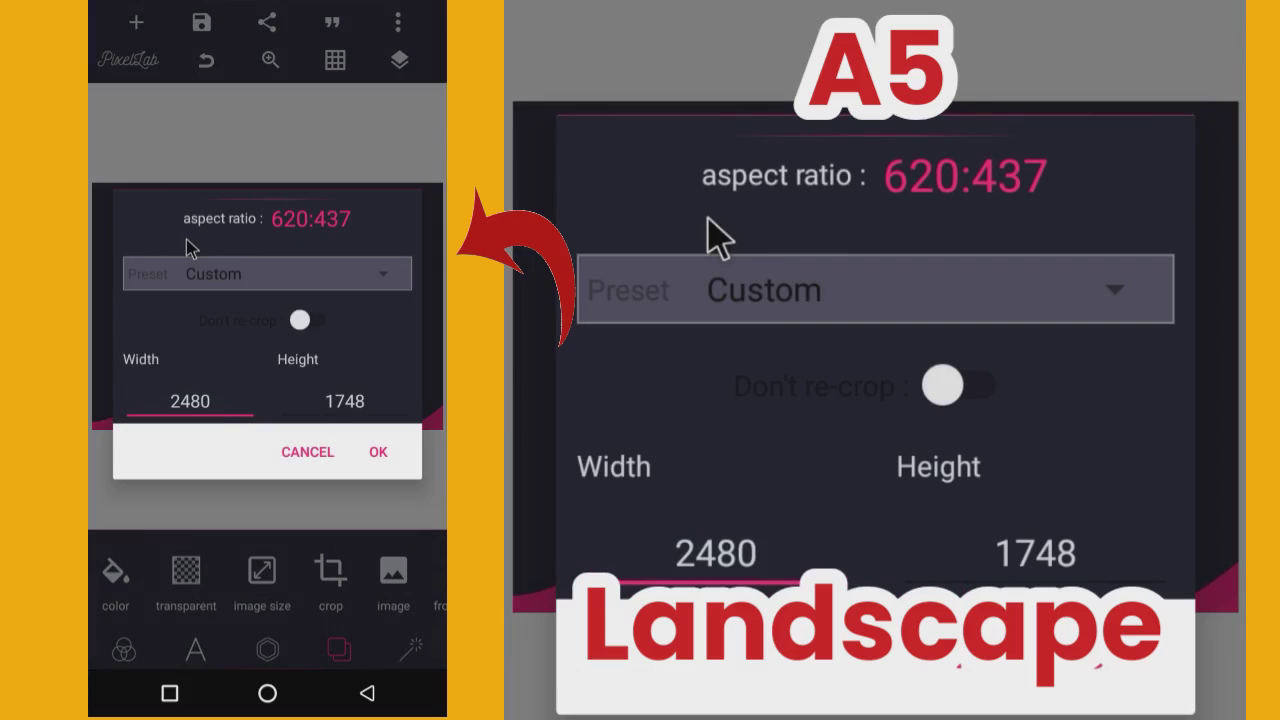
click(210, 402)
key(BackSpace)
key(BackSpace)
key(BackSpace)
key(BackSpace)
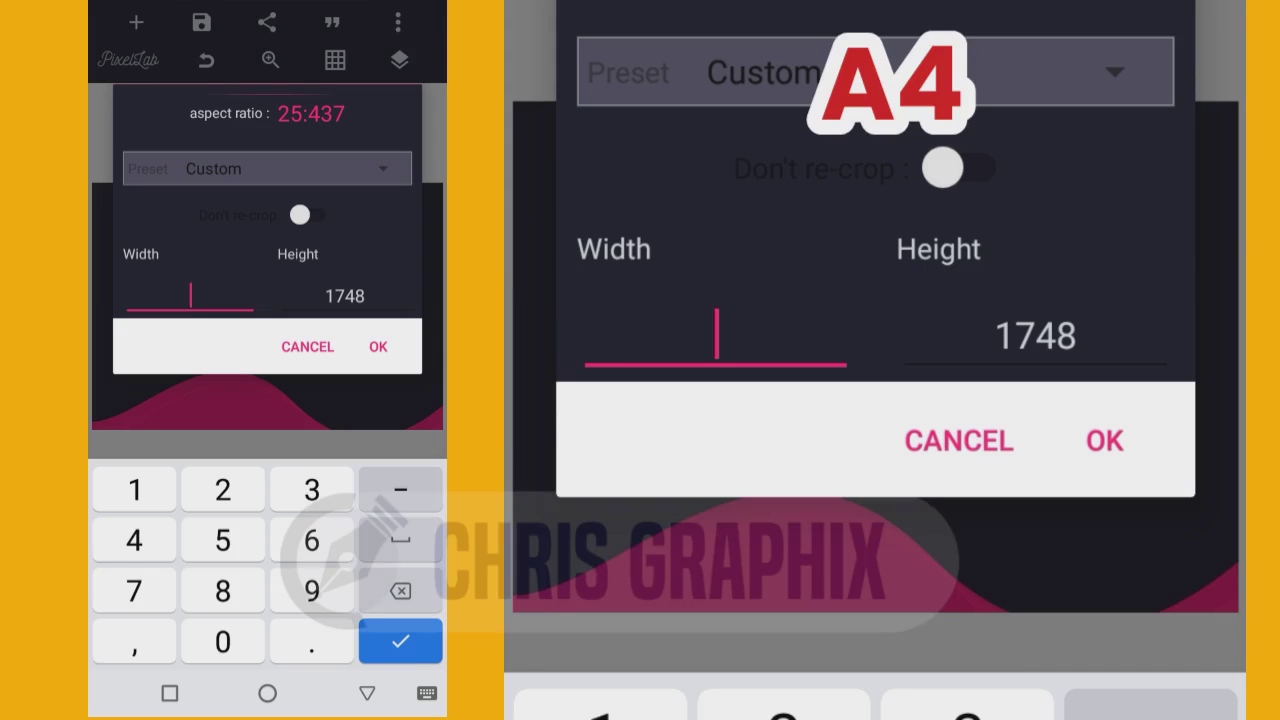
text(2480)
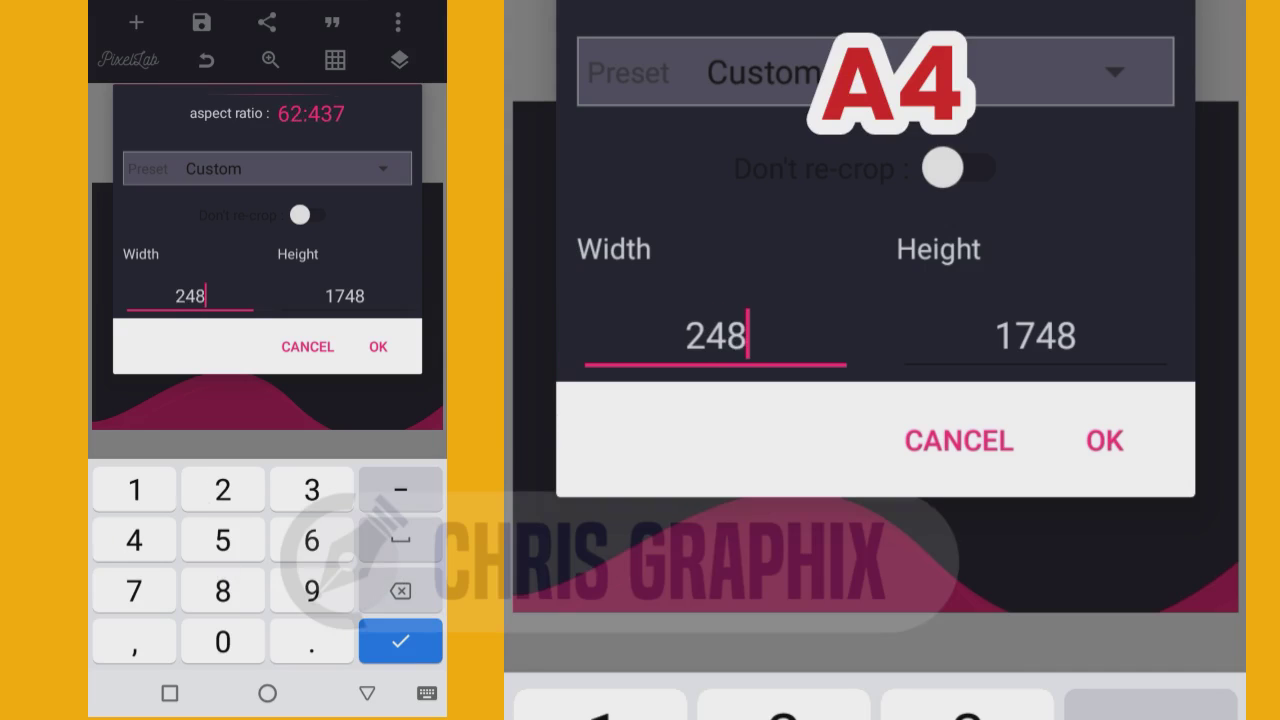
- Set the canvas height to 3508 and apply the A4 size
click(369, 312)
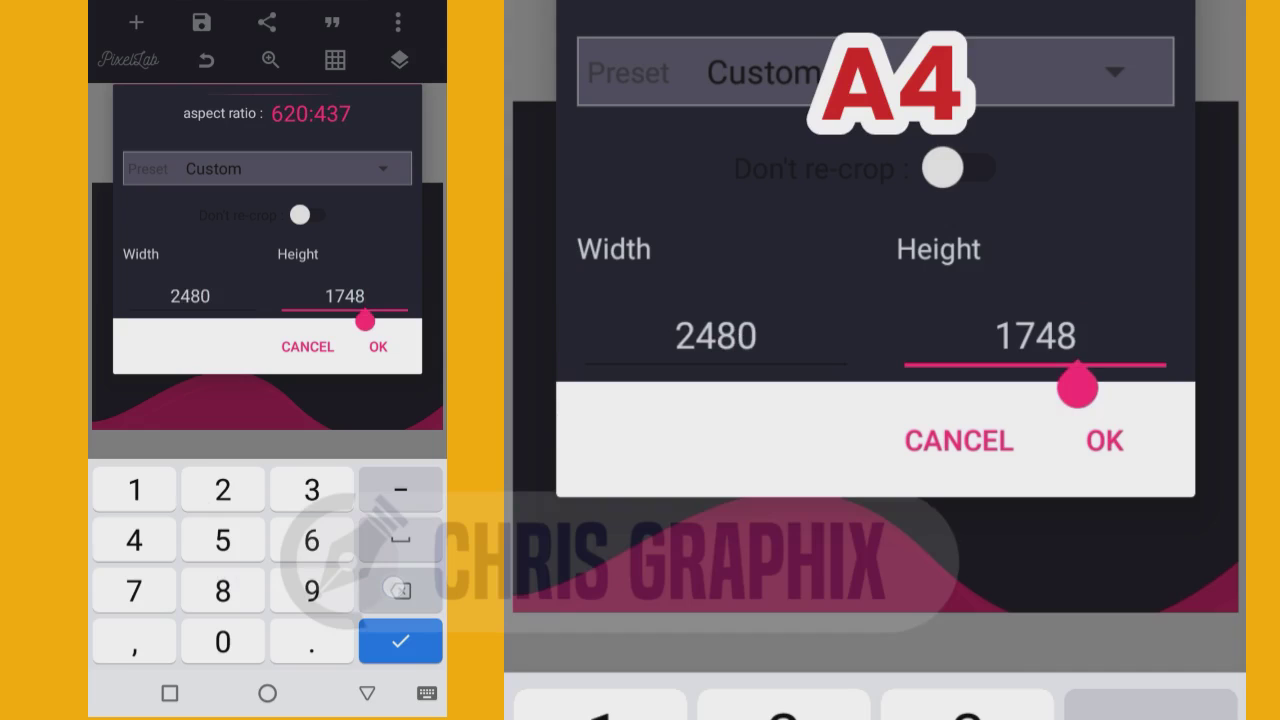
key(BackSpace)
key(BackSpace)
key(BackSpace)
key(BackSpace)
text(3)
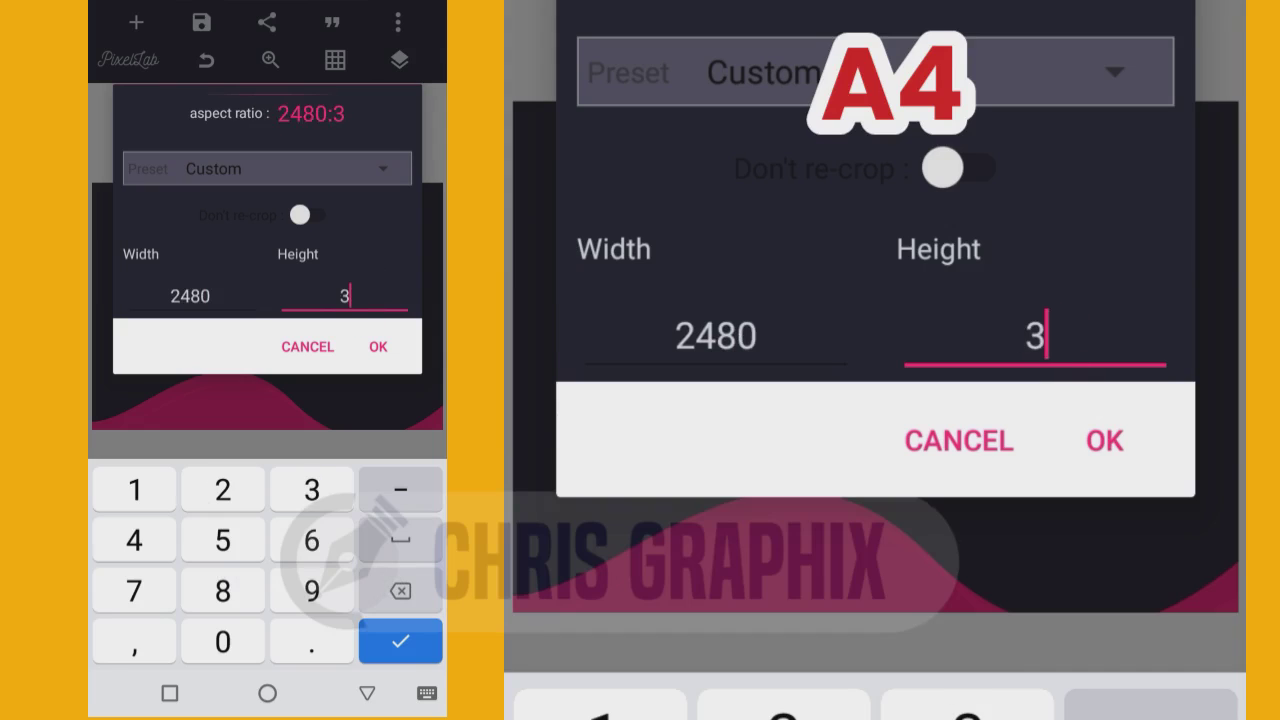
text(508)
click(370, 334)
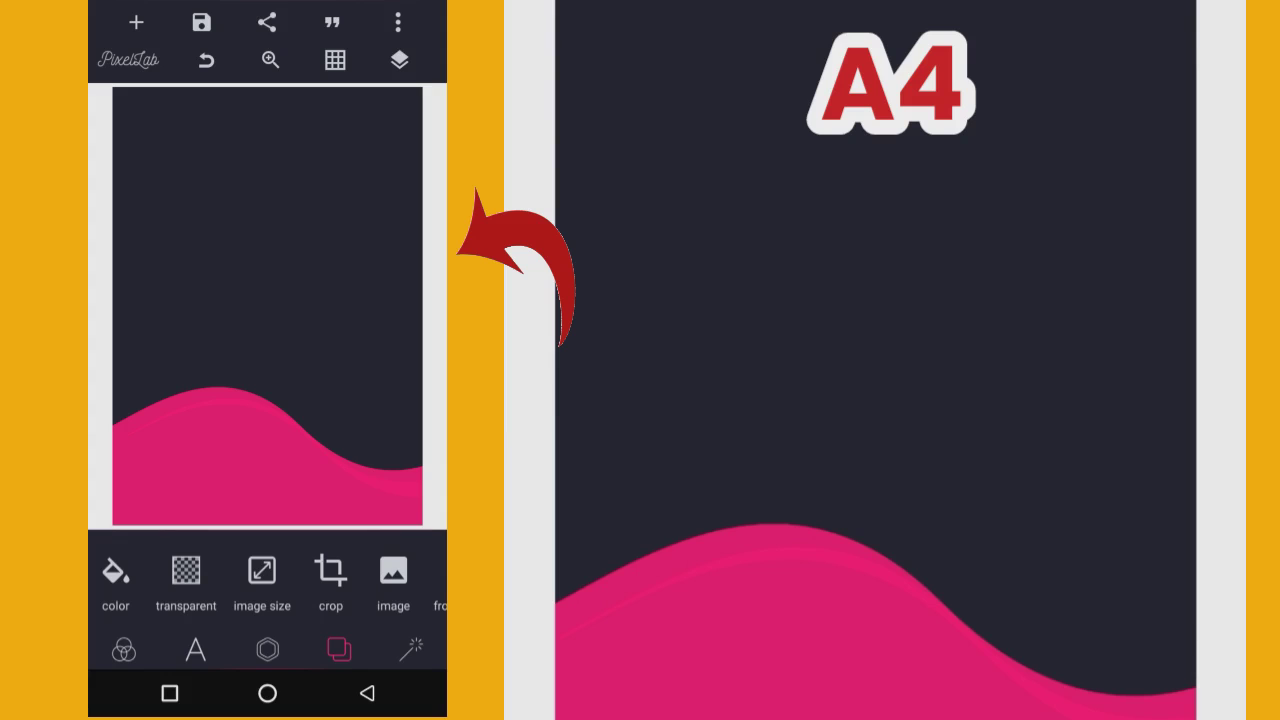
- Open the image size settings and set the canvas width to 3508 for A3
click(261, 570)
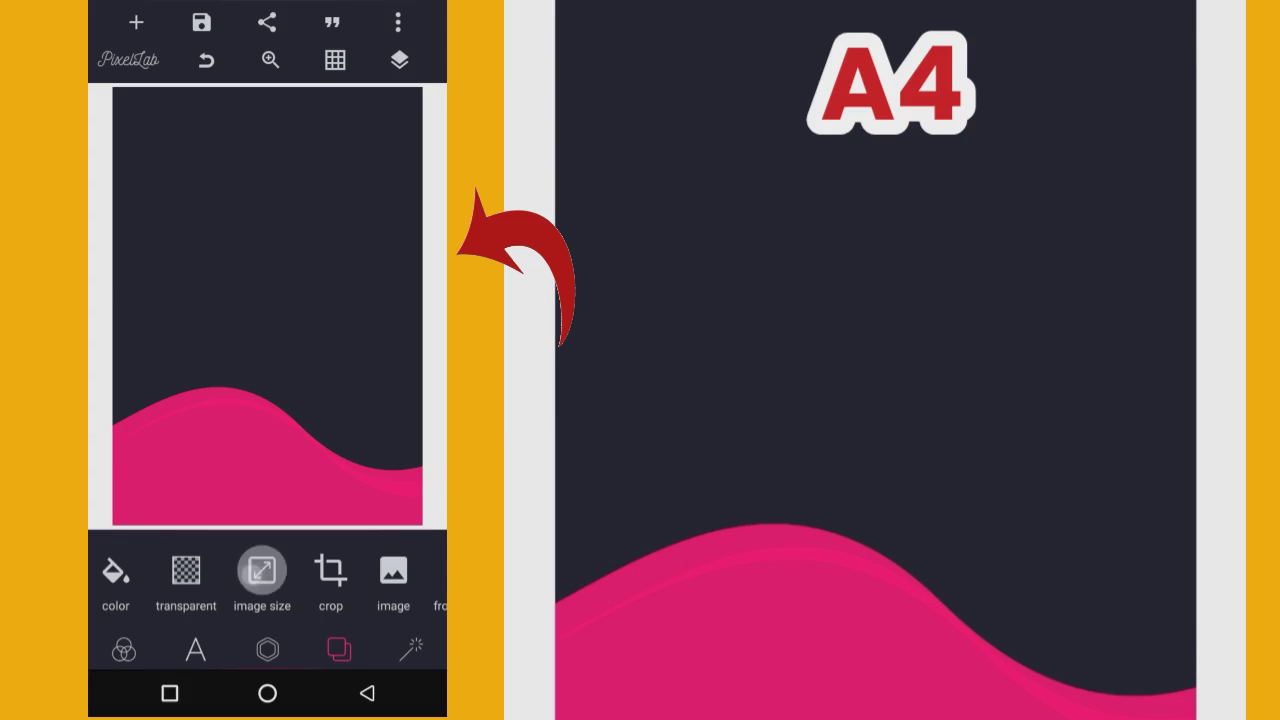
click(187, 245)
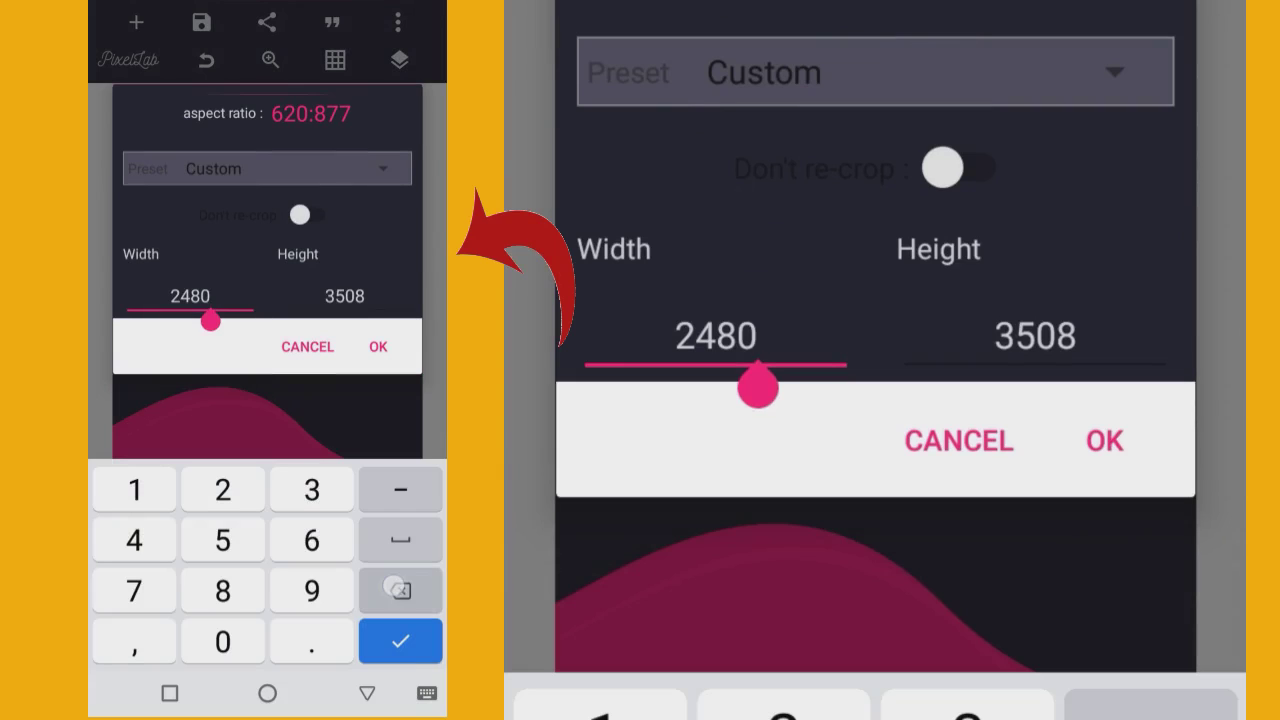
key(BackSpace)
key(BackSpace)
key(BackSpace)
key(BackSpace)
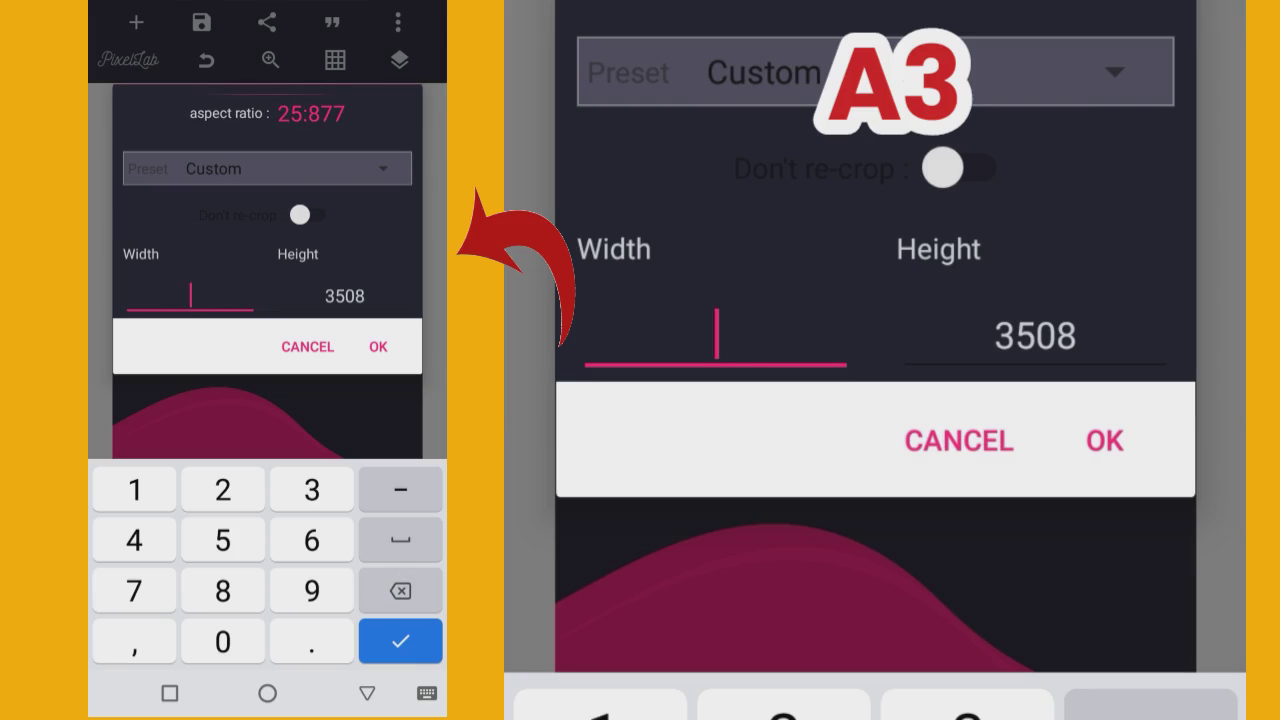
text(3508)
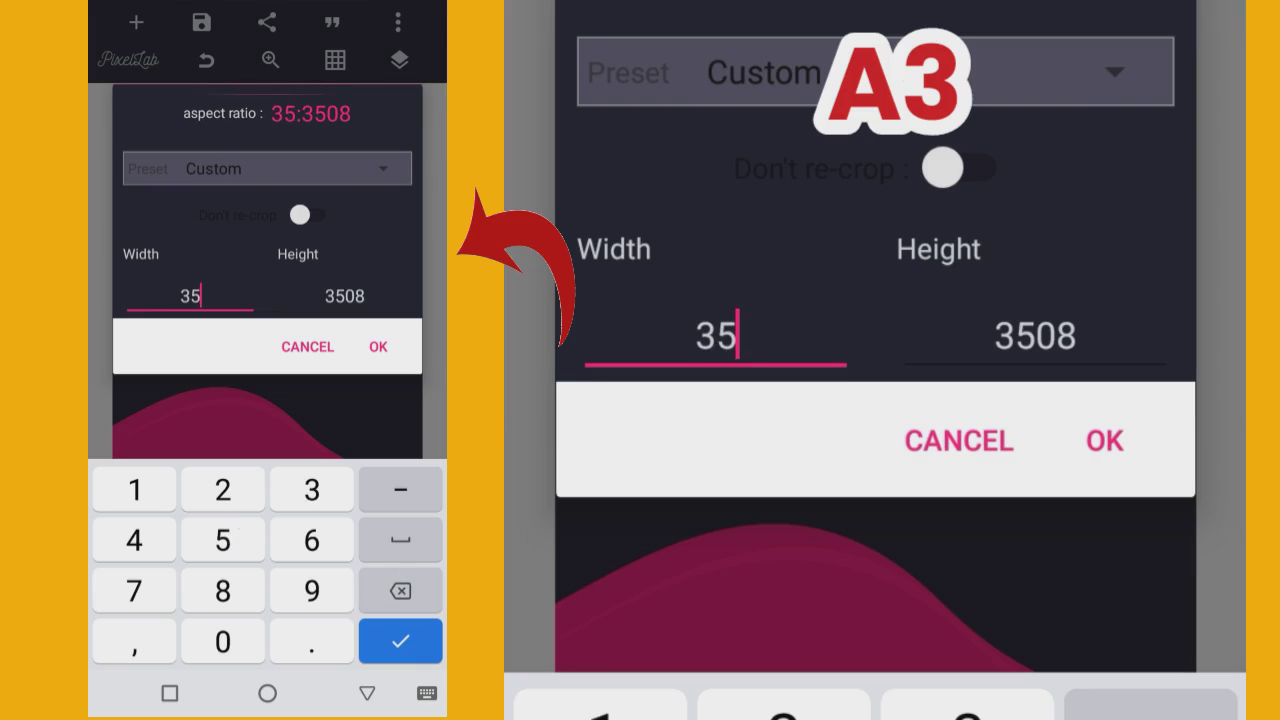
- Set the canvas height to 4961 and apply the A3 size
click(374, 287)
key(BackSpace)
key(BackSpace)
key(BackSpace)
key(BackSpace)
text(4)
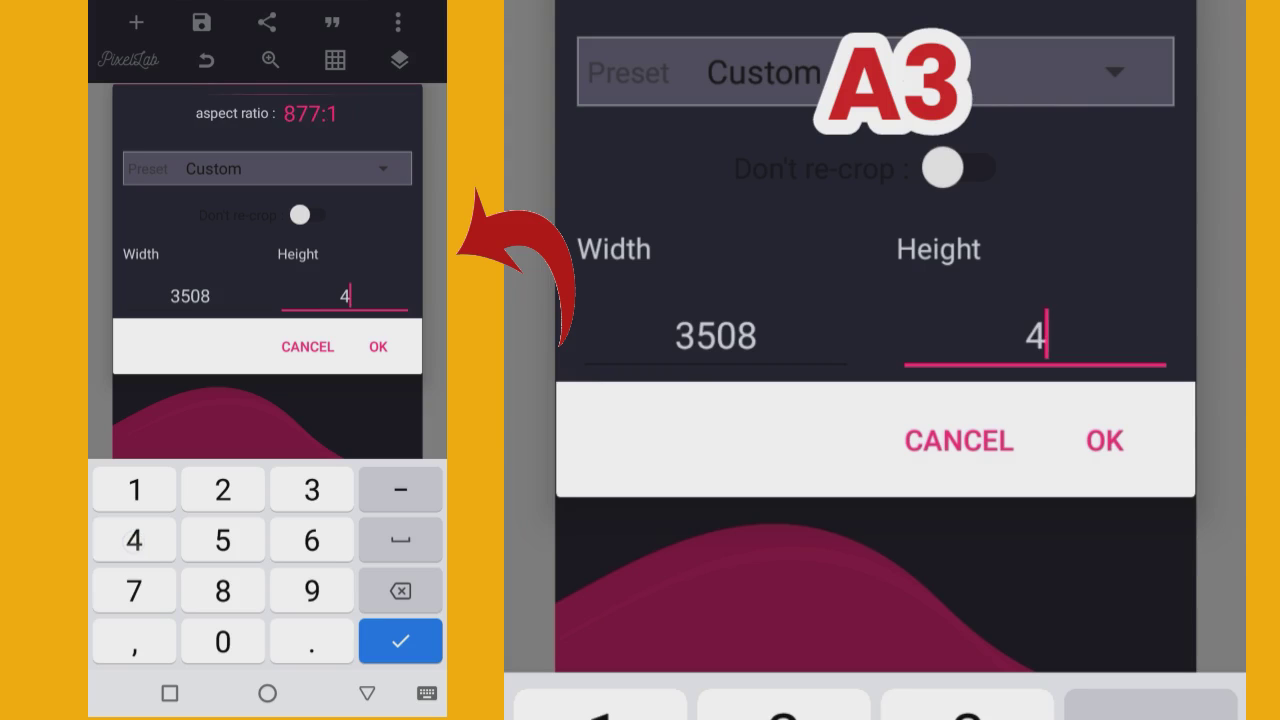
text(961)
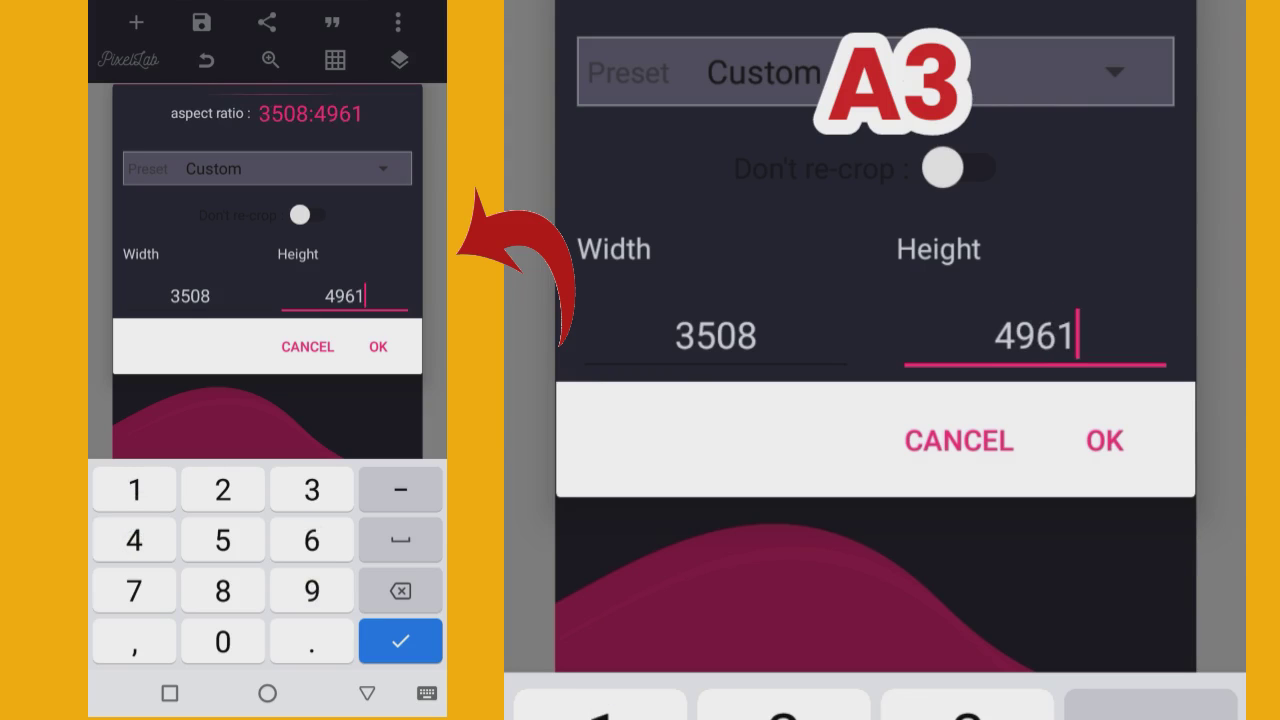
key(Return)
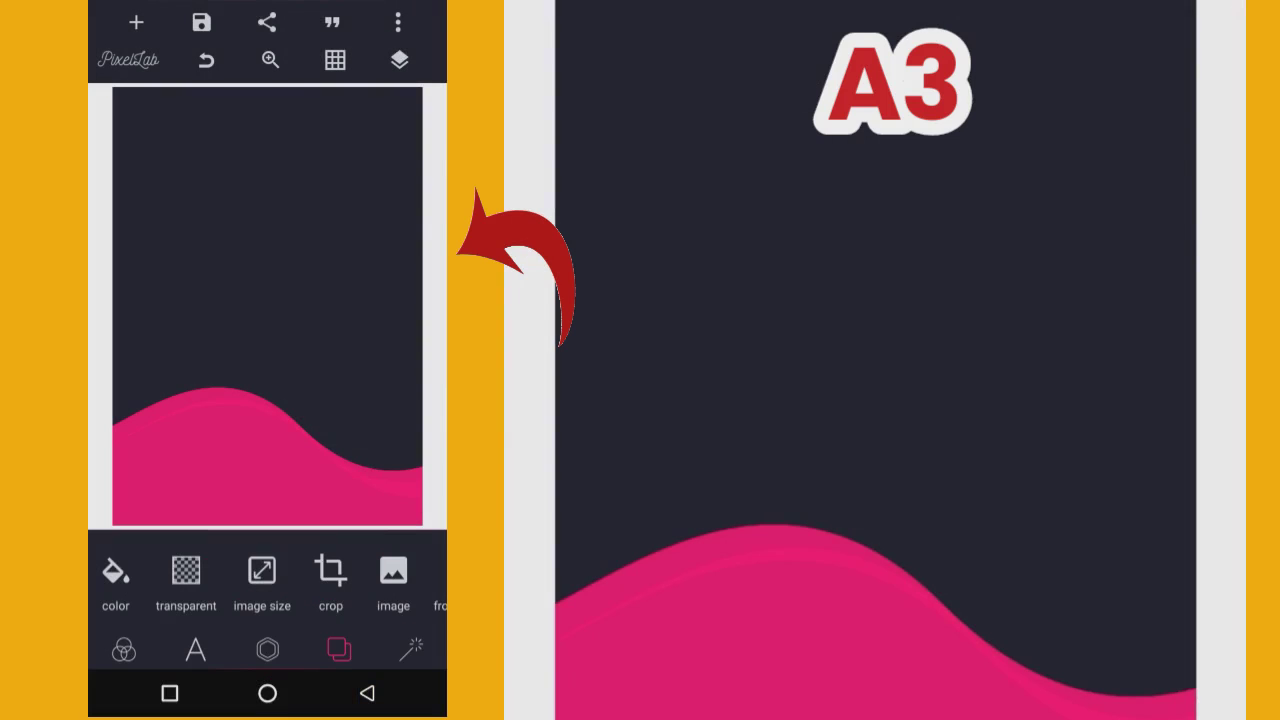